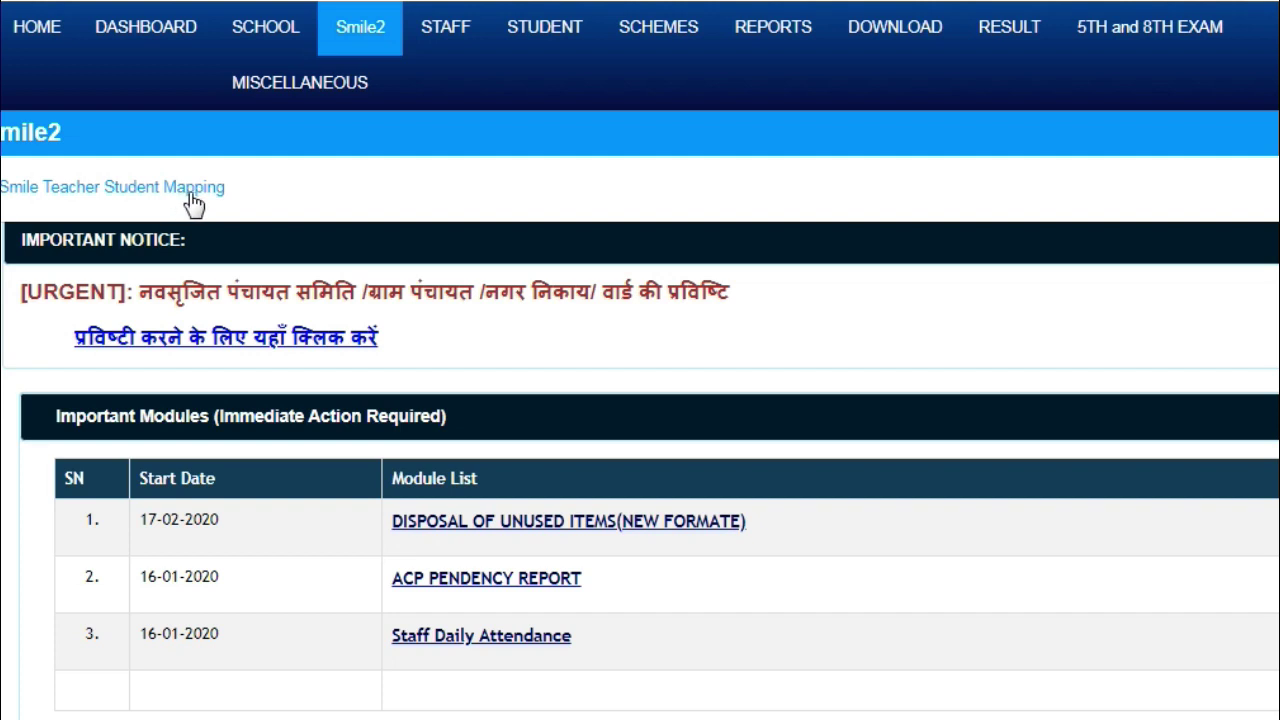
Step: Open Smile Teacher Student Mapping and show the students of class 1, section A, for the chosen teacher
click(192, 195)
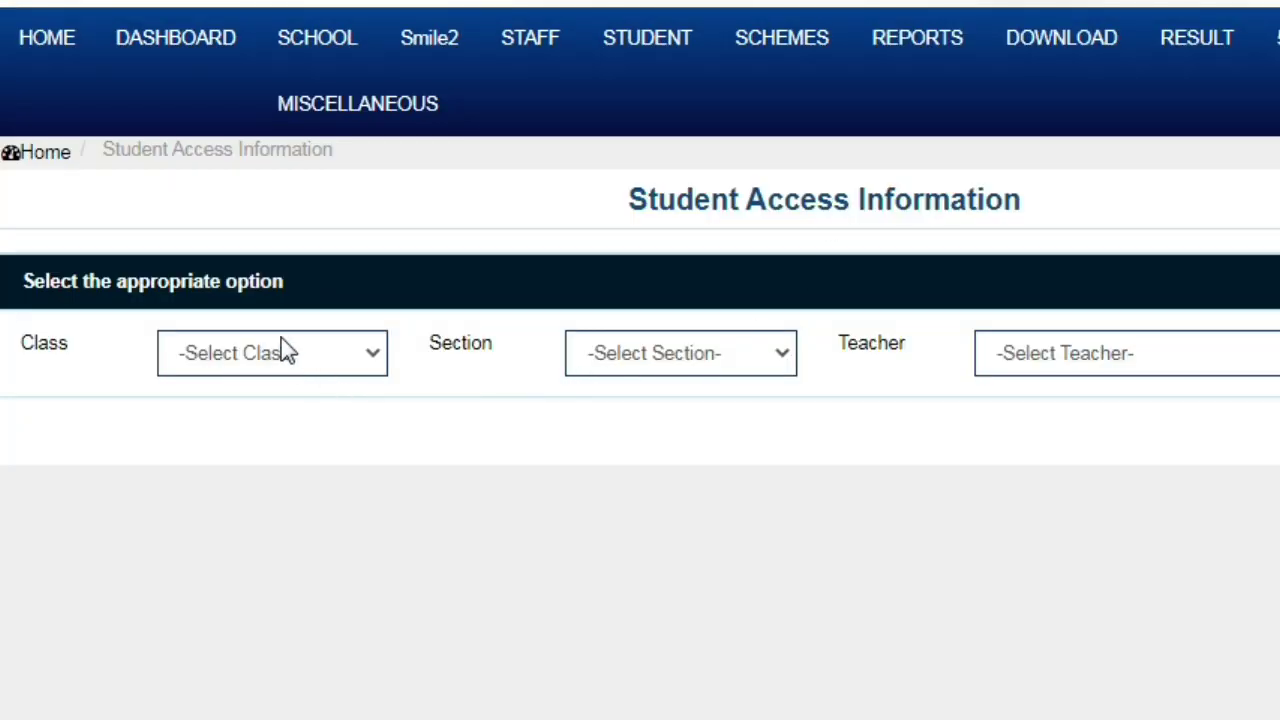
click(297, 362)
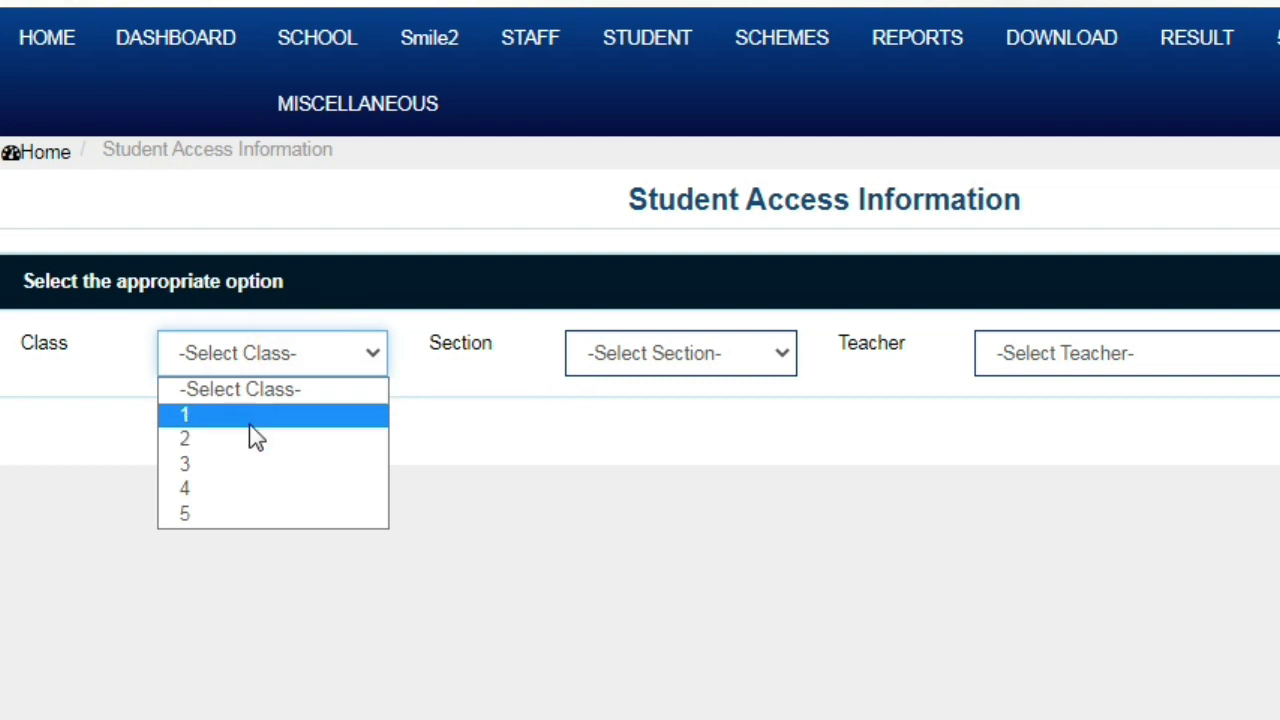
click(251, 420)
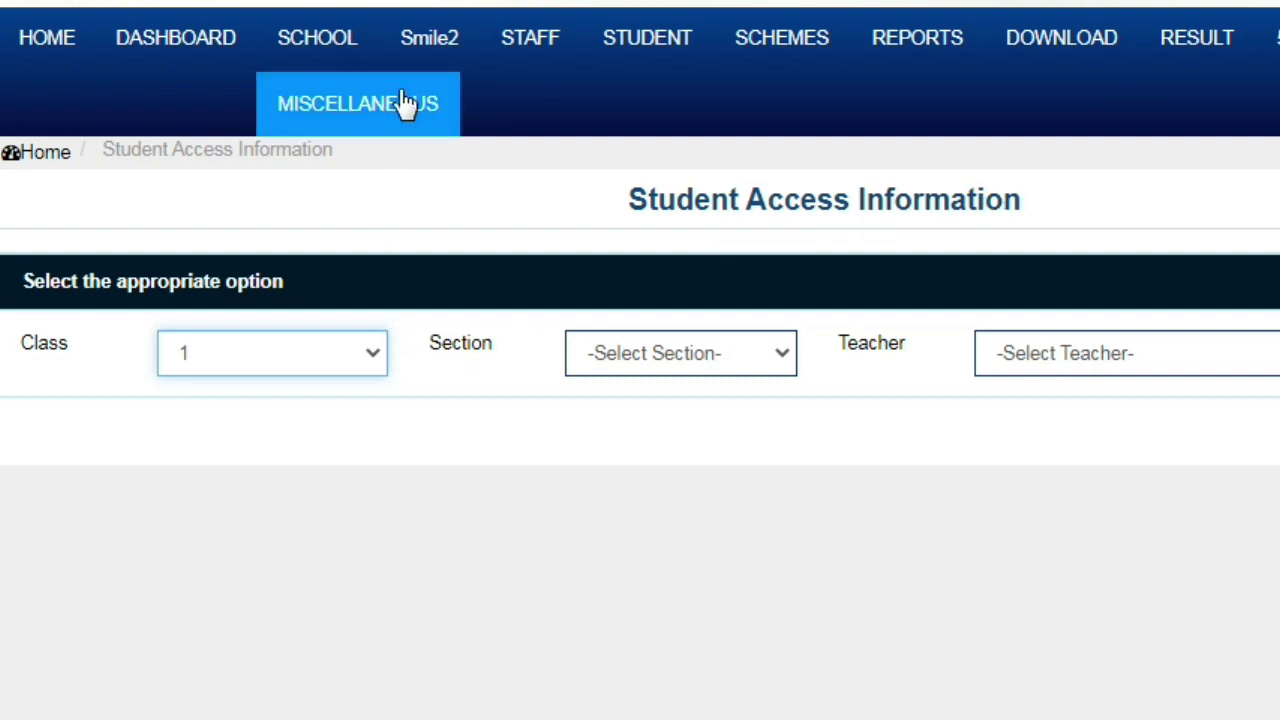
click(640, 360)
click(632, 418)
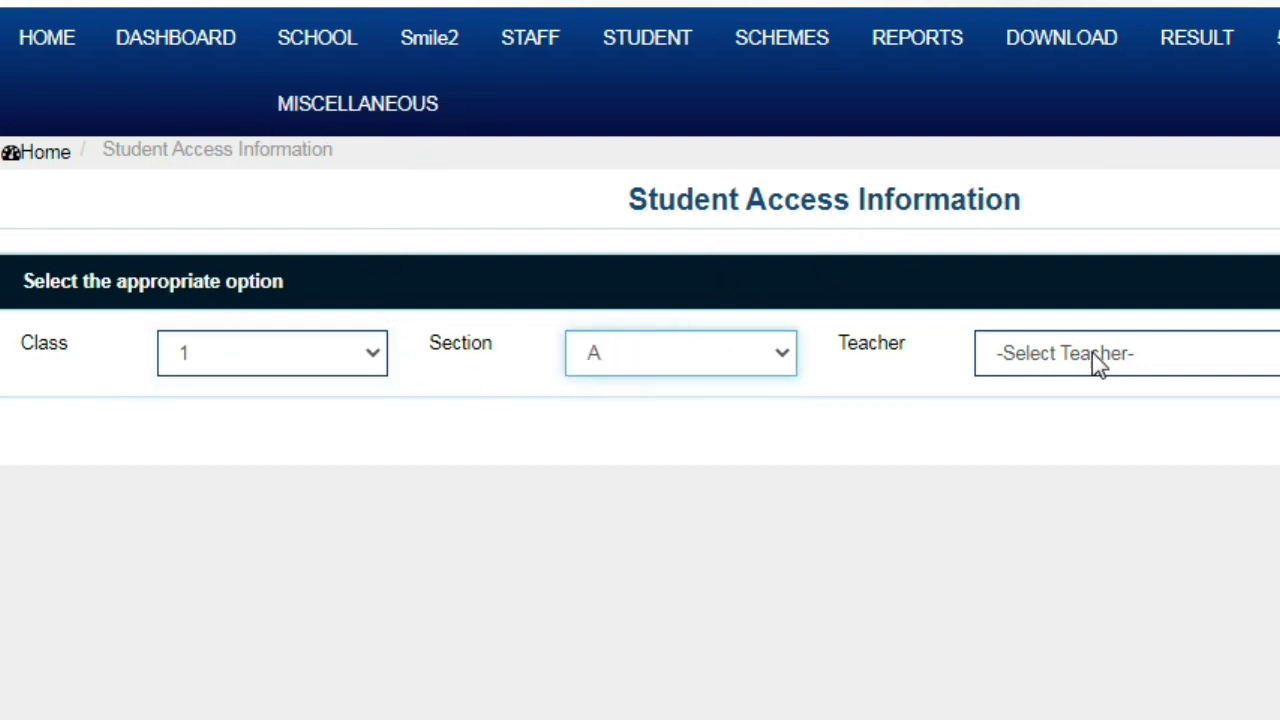
click(1110, 352)
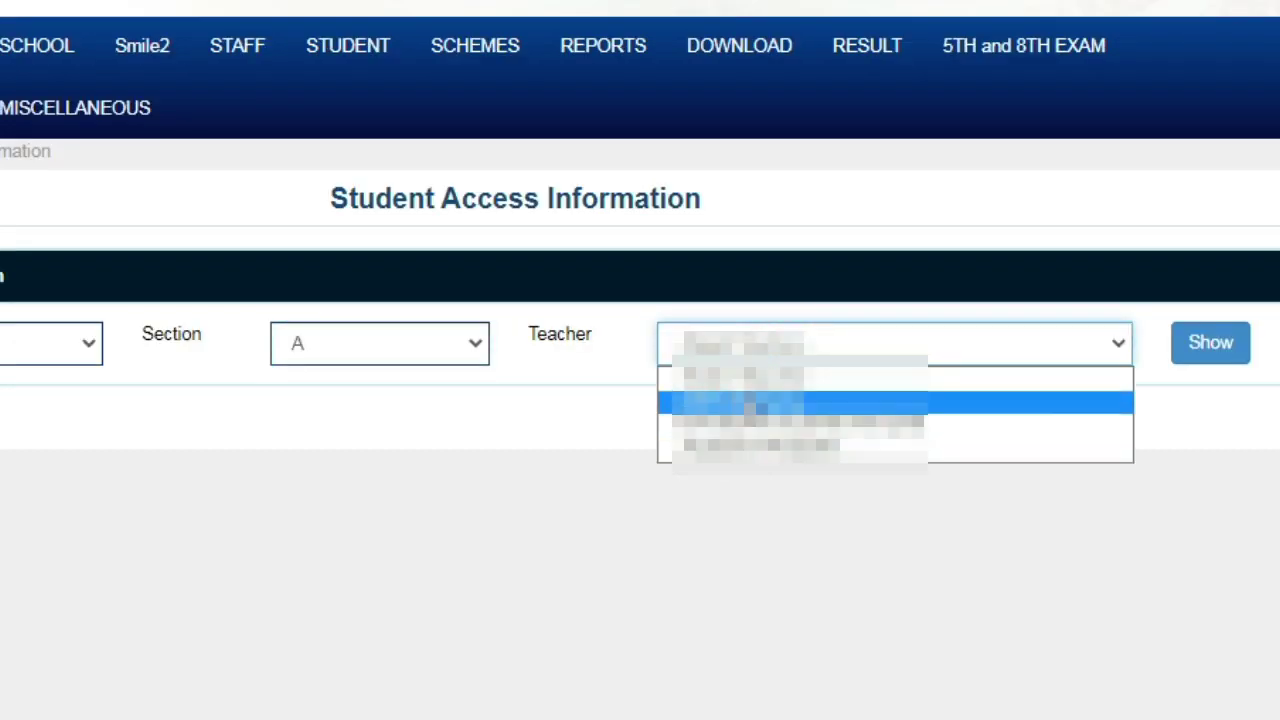
click(731, 400)
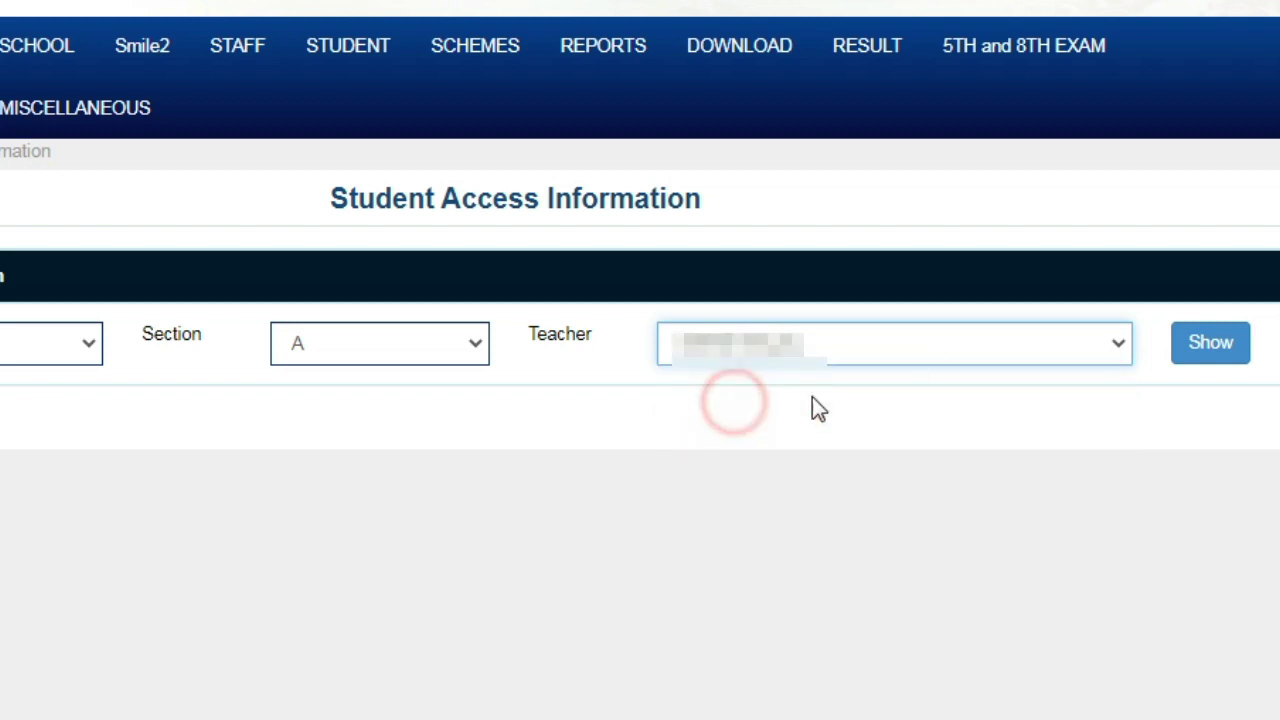
click(1222, 358)
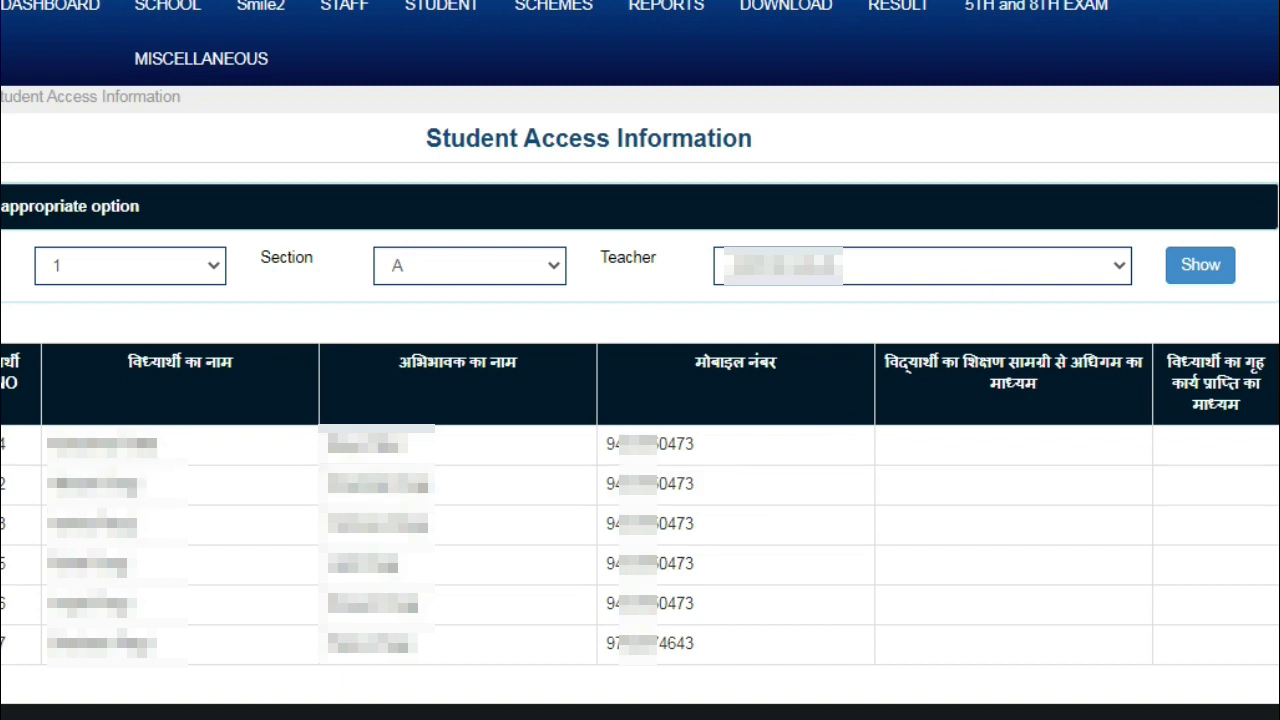
Step: Examine the student name, guardian name, mobile number, learning medium and homework medium columns of the class 1 list
drag(117, 394, 248, 390)
drag(400, 395, 535, 386)
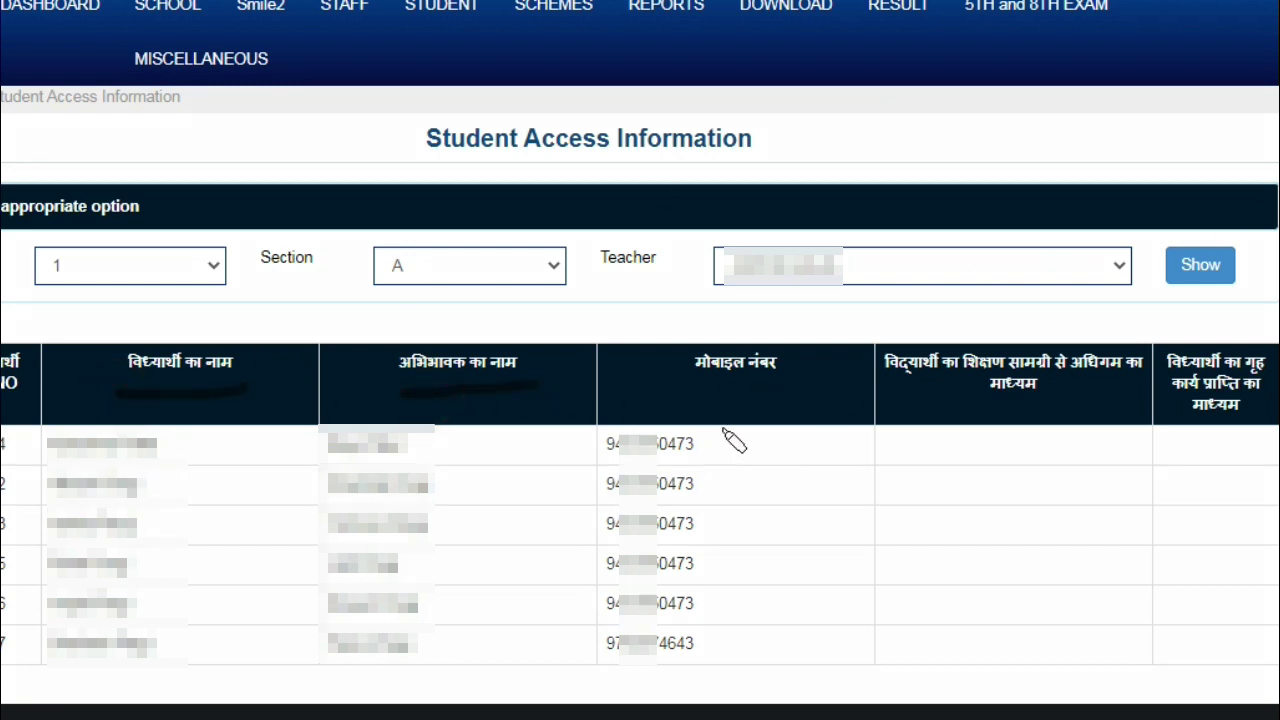
drag(742, 410, 824, 409)
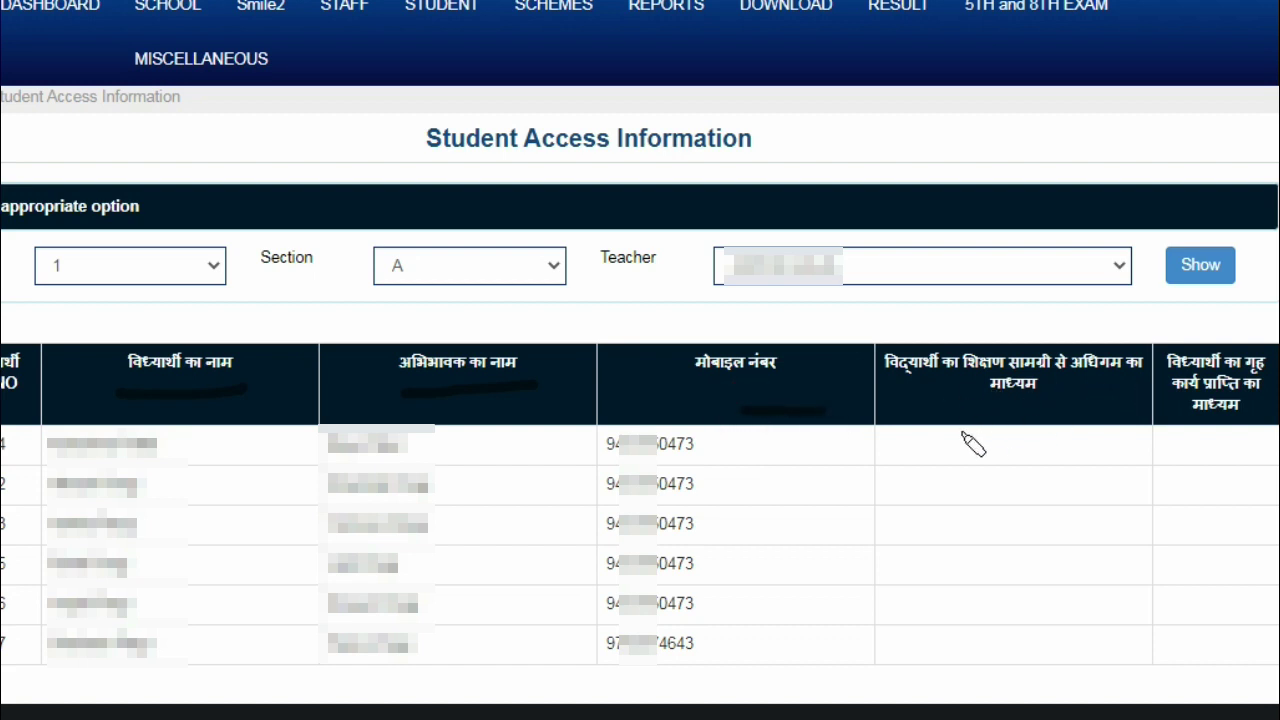
drag(974, 446, 1032, 446)
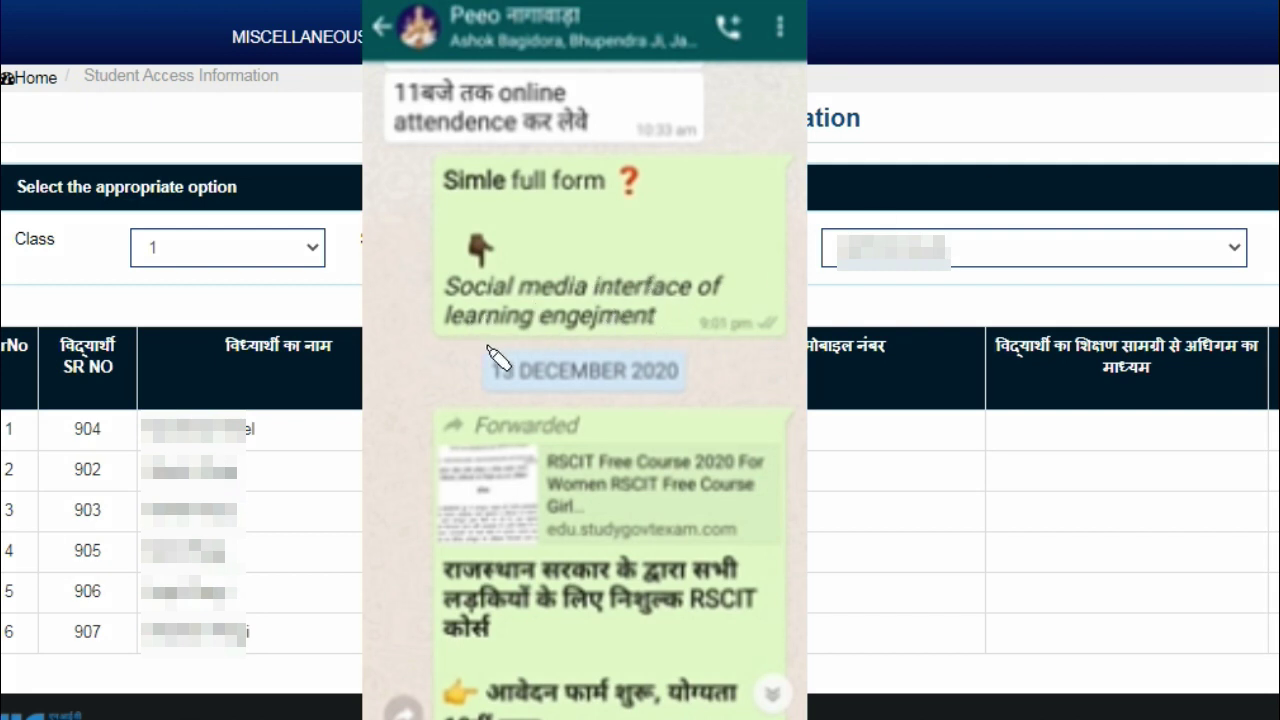
mouse_move(720, 229)
mouse_down()
mouse_move(775, 255)
mouse_move(835, 178)
mouse_up()
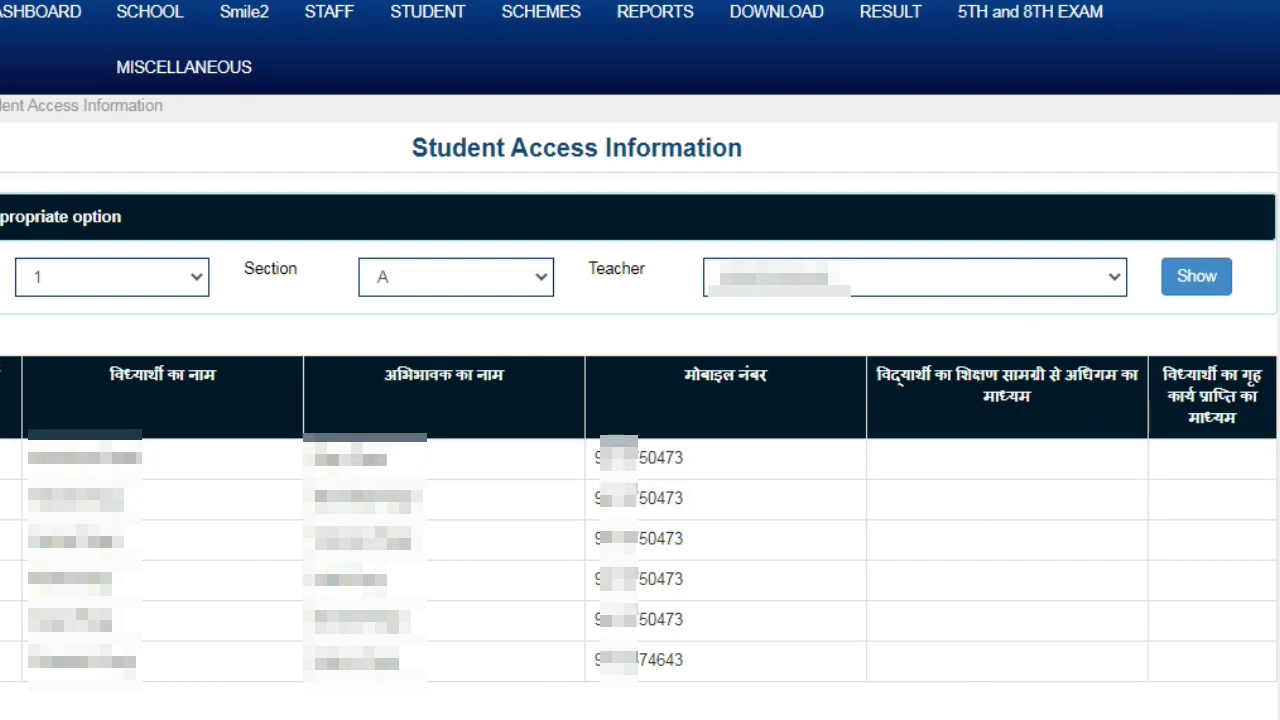
drag(969, 464, 1060, 443)
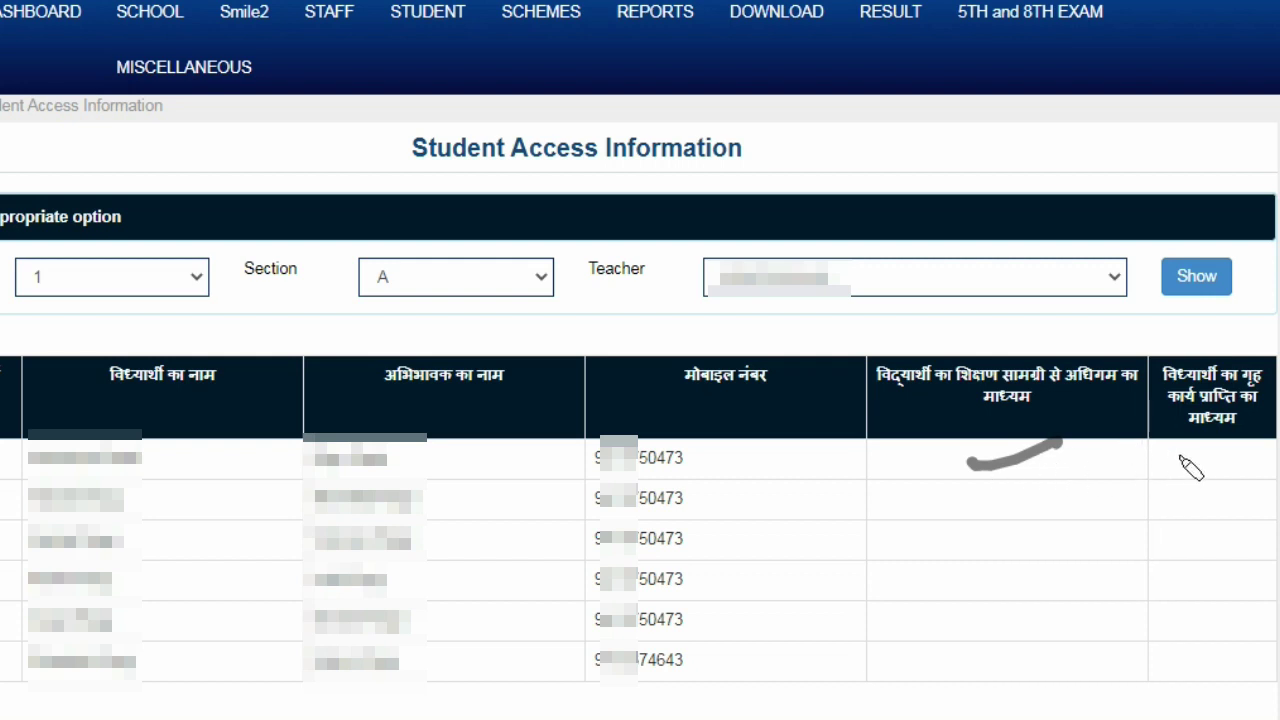
drag(1177, 457, 1255, 452)
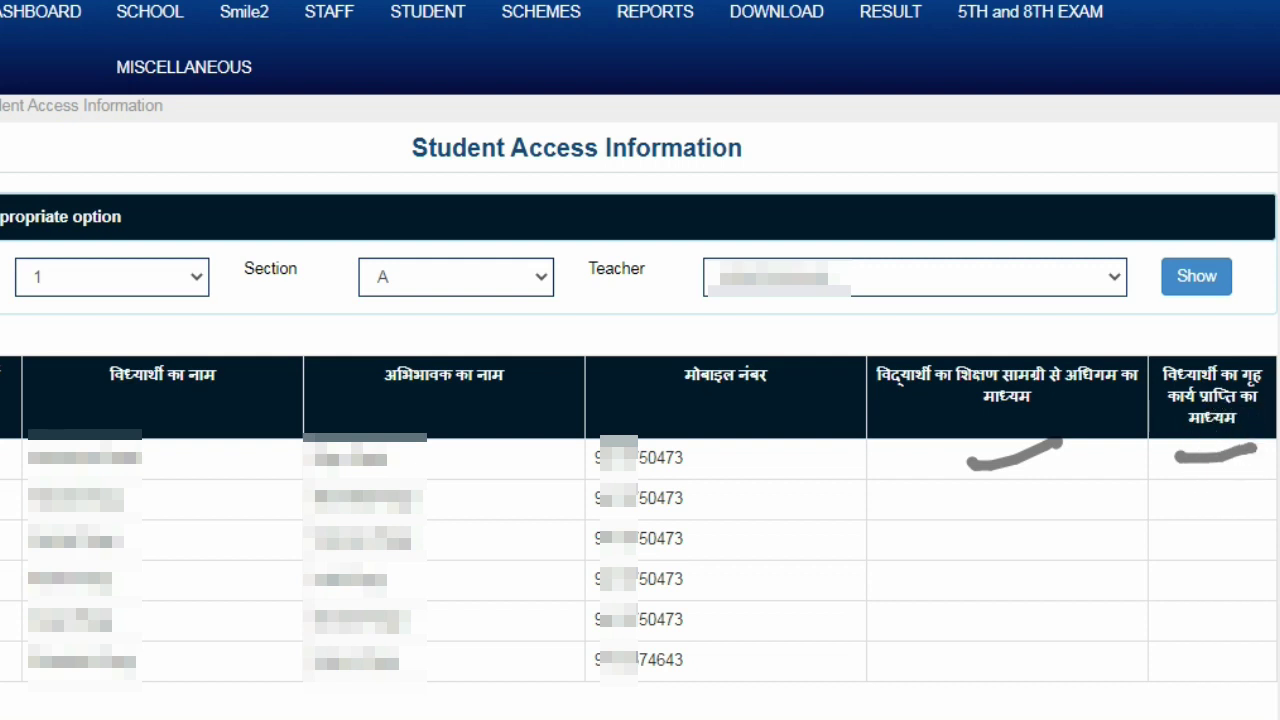
key(Escape)
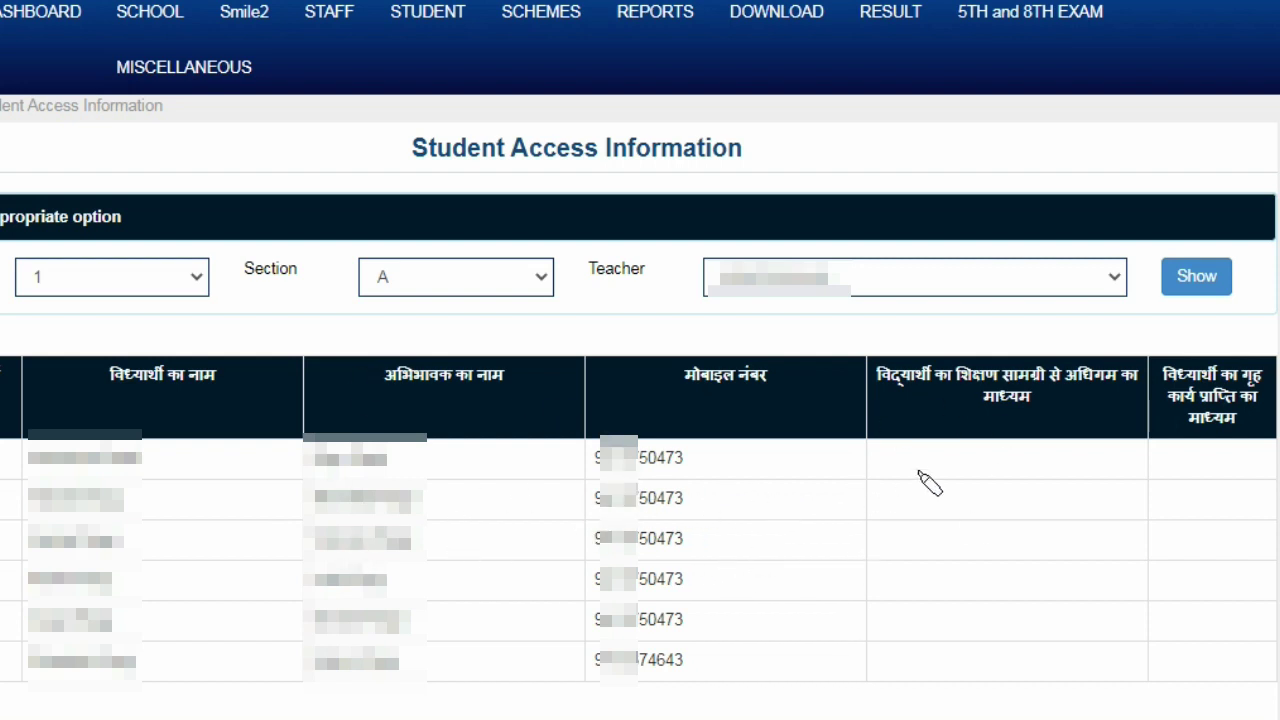
Step: Compare the class 1 students' mobile numbers with their learning medium entries, row by row
drag(929, 471, 1020, 463)
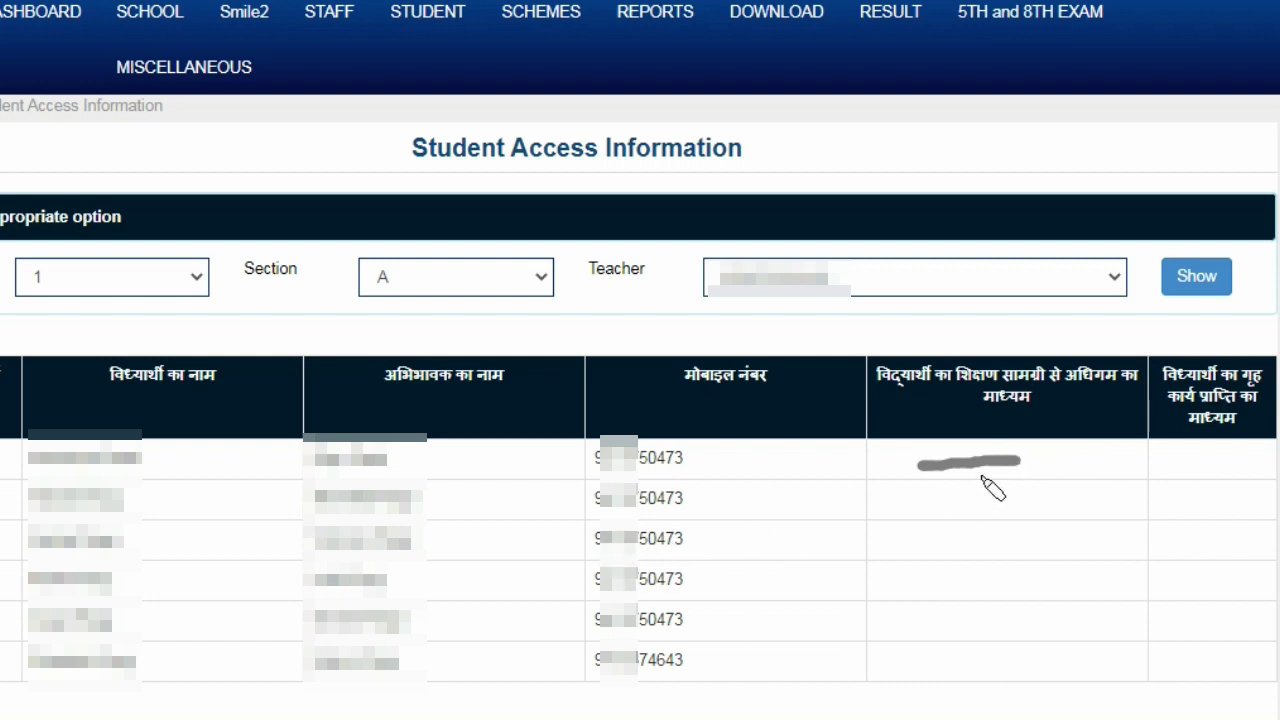
drag(1034, 462, 1090, 459)
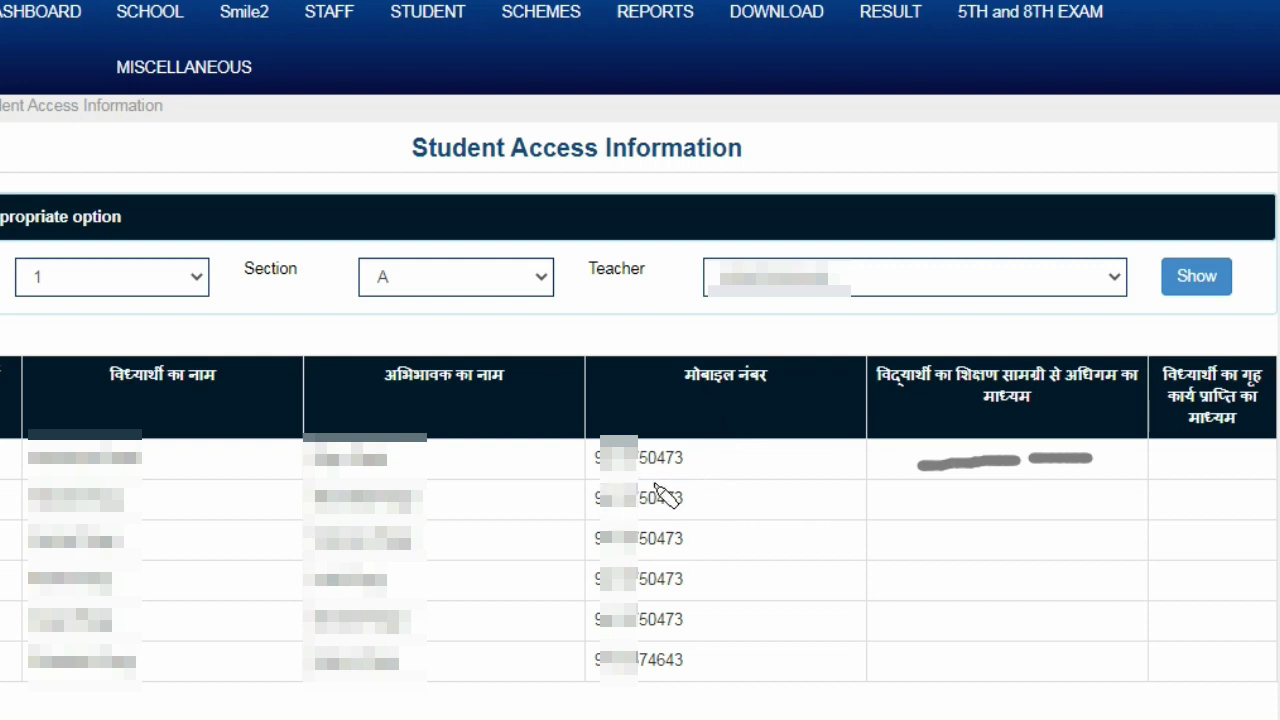
drag(700, 462, 720, 452)
mouse_move(712, 456)
mouse_down()
mouse_move(734, 651)
mouse_move(706, 686)
mouse_up()
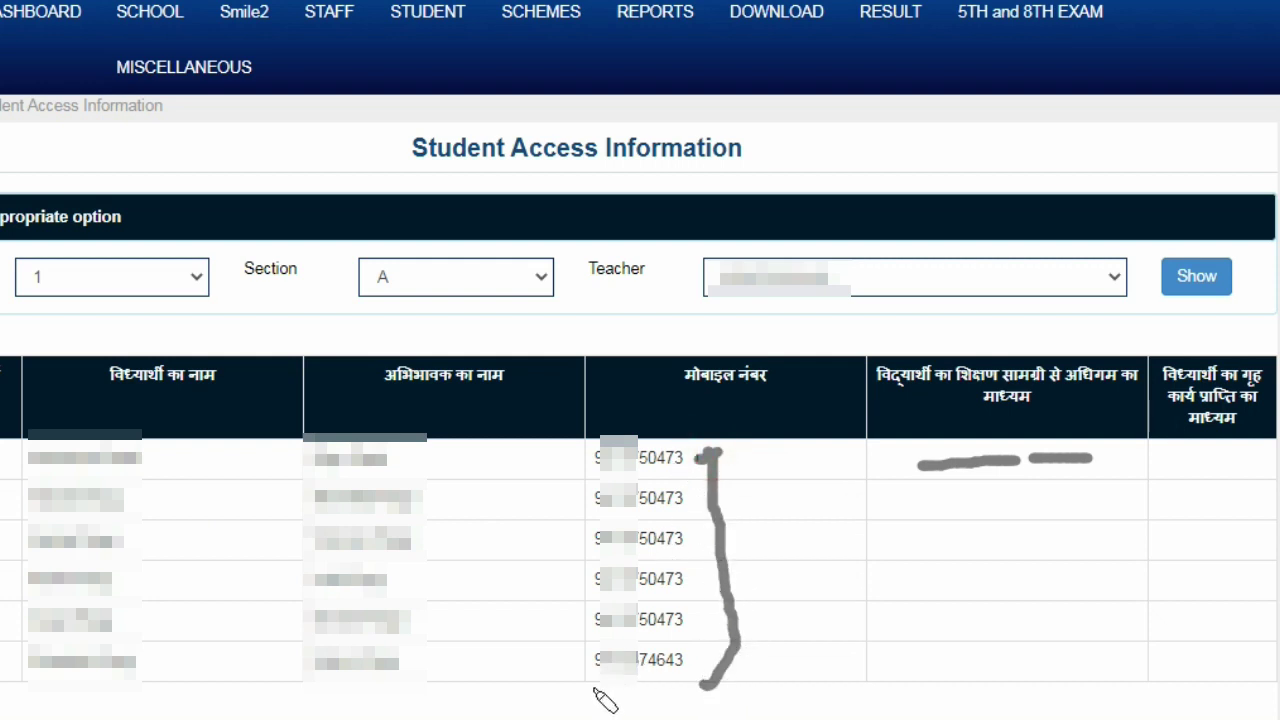
drag(594, 687, 678, 686)
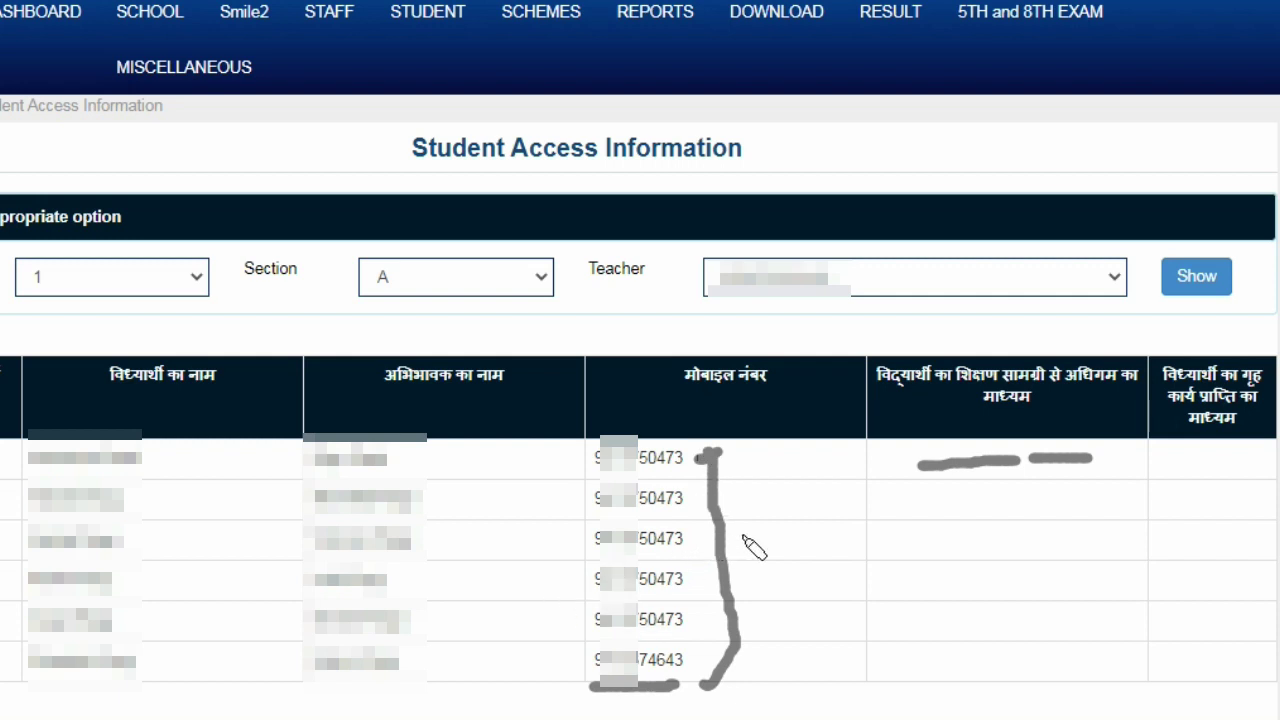
drag(751, 547, 843, 505)
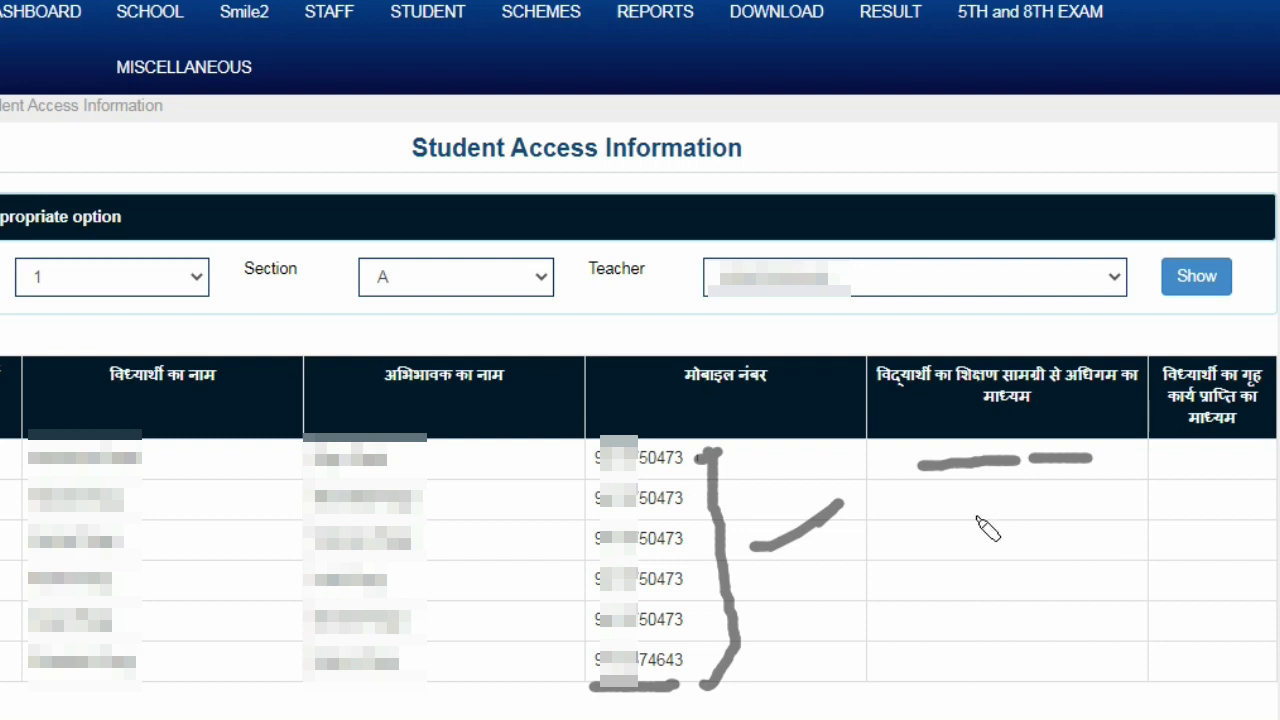
mouse_move(978, 496)
mouse_down()
mouse_move(966, 501)
mouse_move(1044, 520)
mouse_move(1051, 503)
mouse_move(1055, 531)
mouse_up()
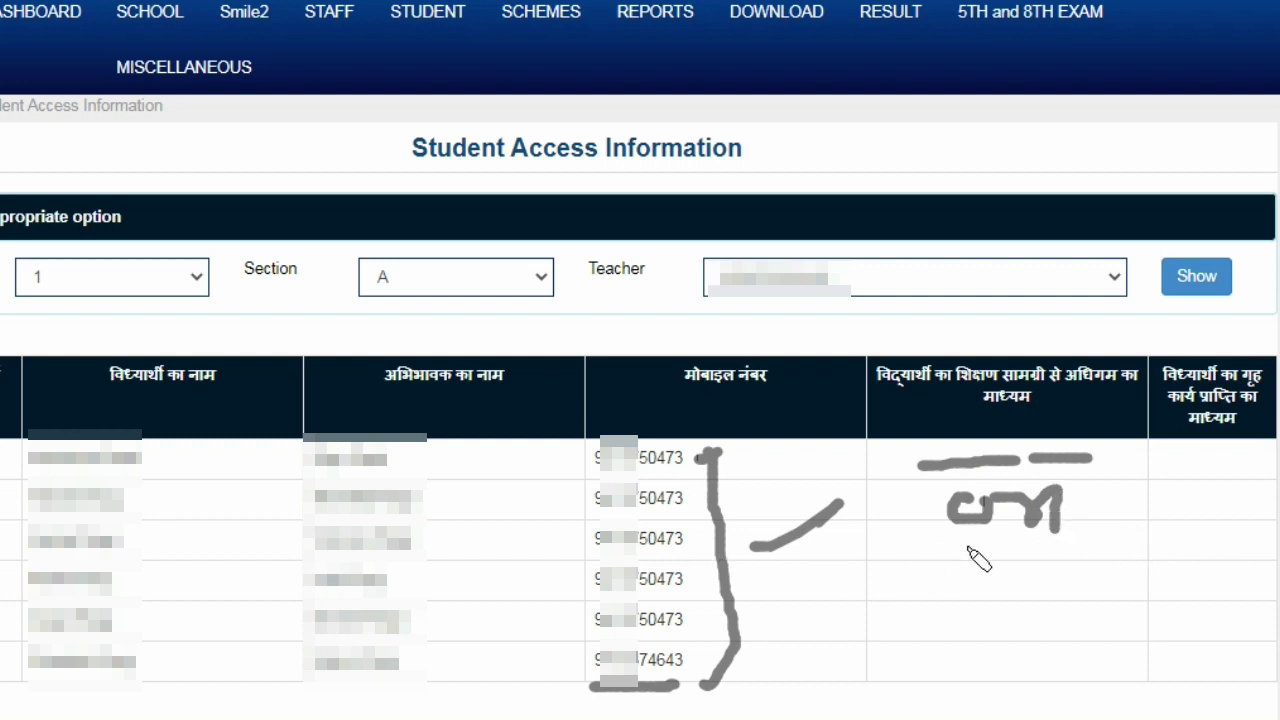
drag(624, 524, 724, 522)
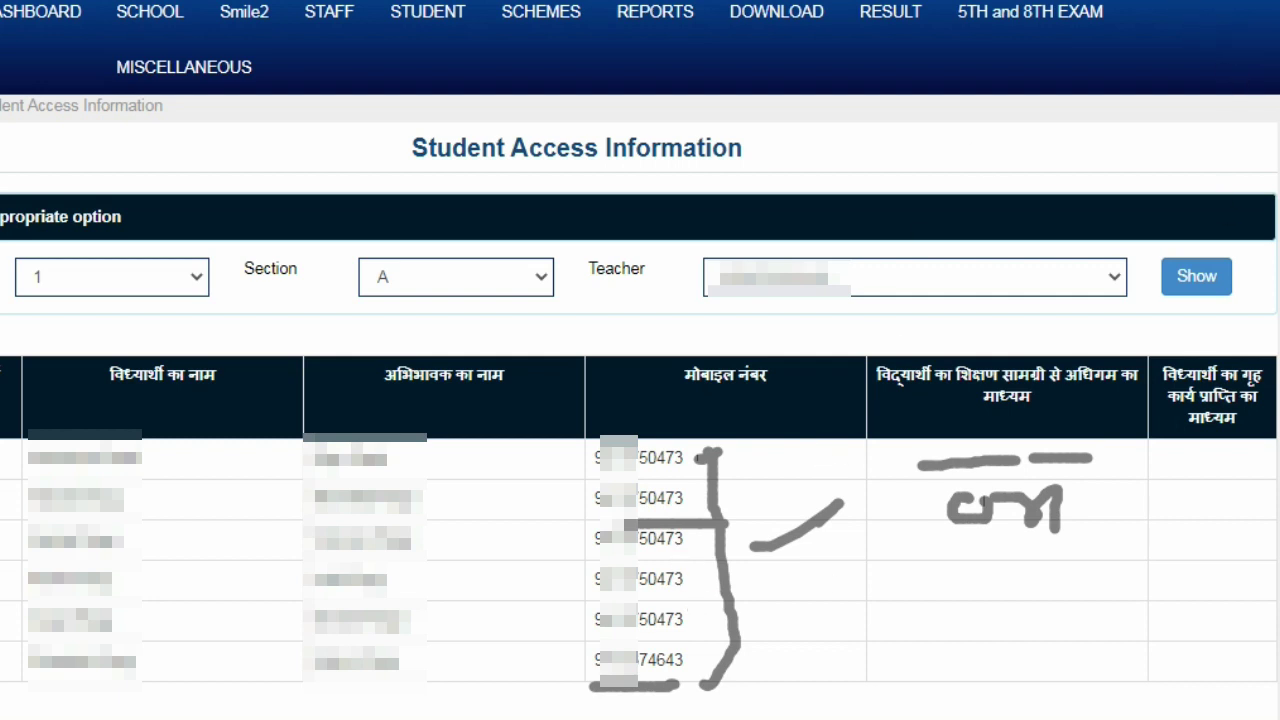
Step: Show the student list for class 2, keeping section A and the same teacher
click(165, 280)
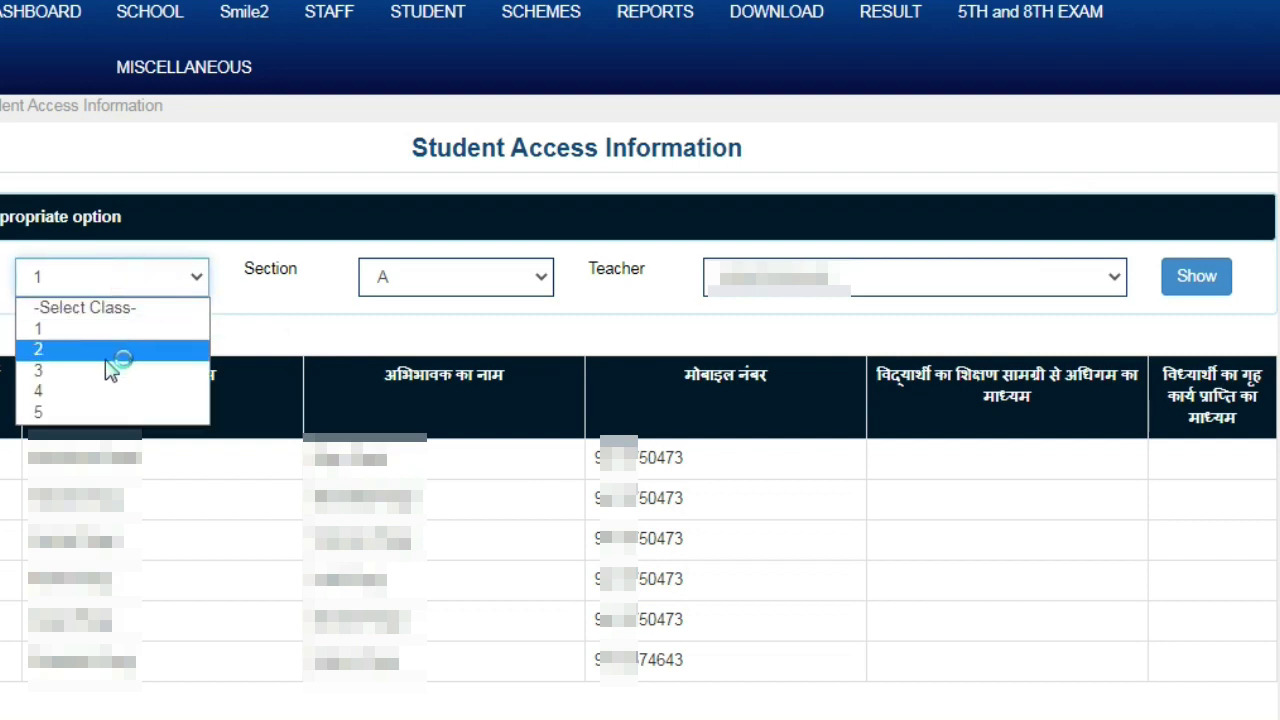
click(110, 350)
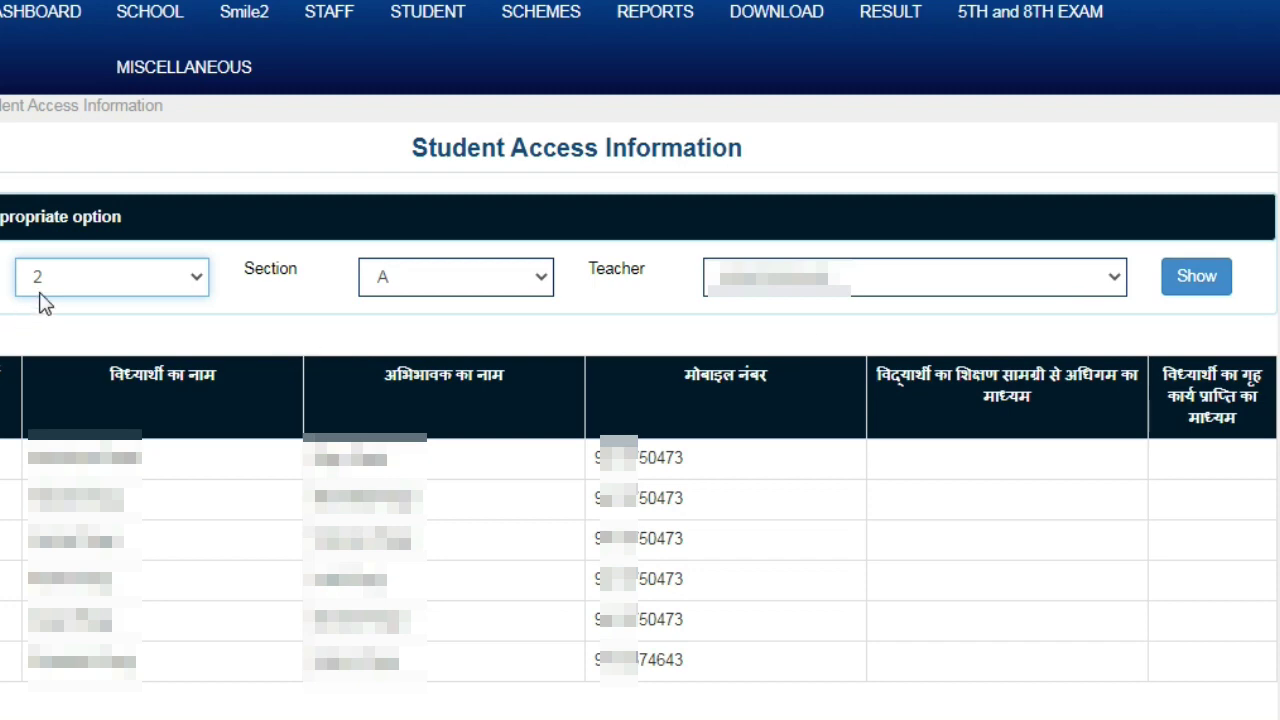
click(1196, 277)
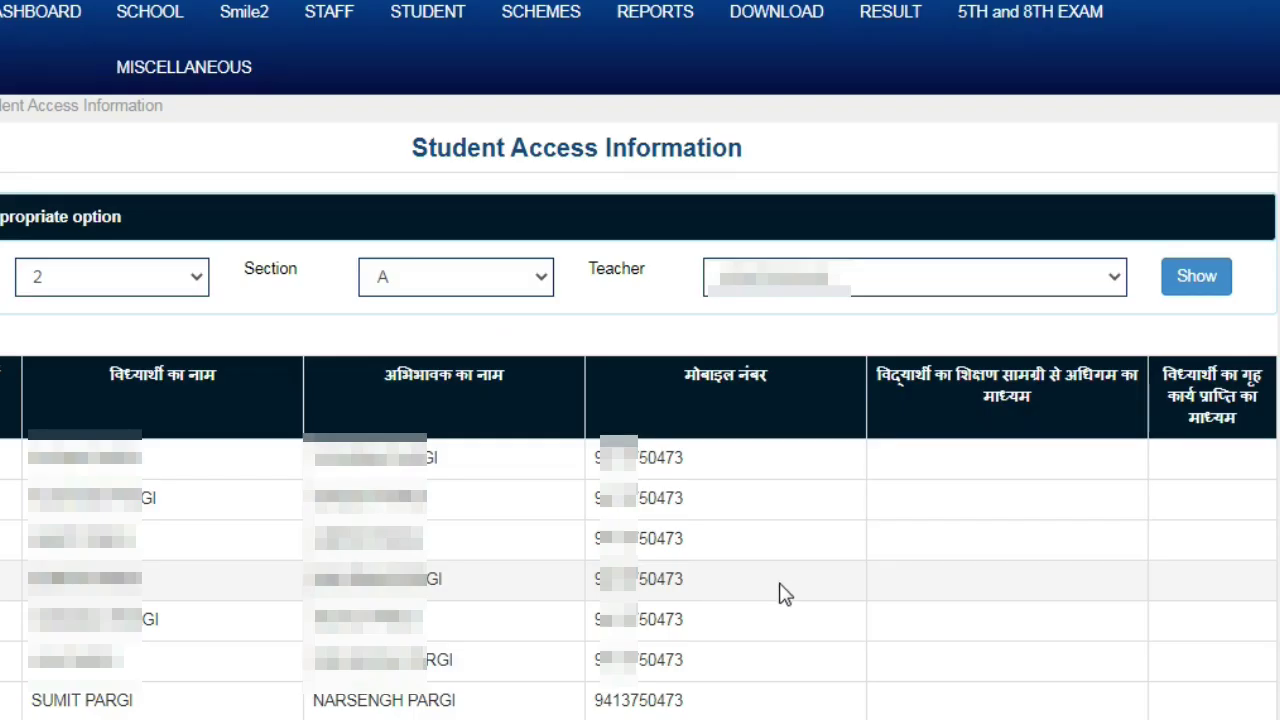
Step: Review the mobile numbers and learning medium cells of the class 2 students
scroll(785, 594, down, 1)
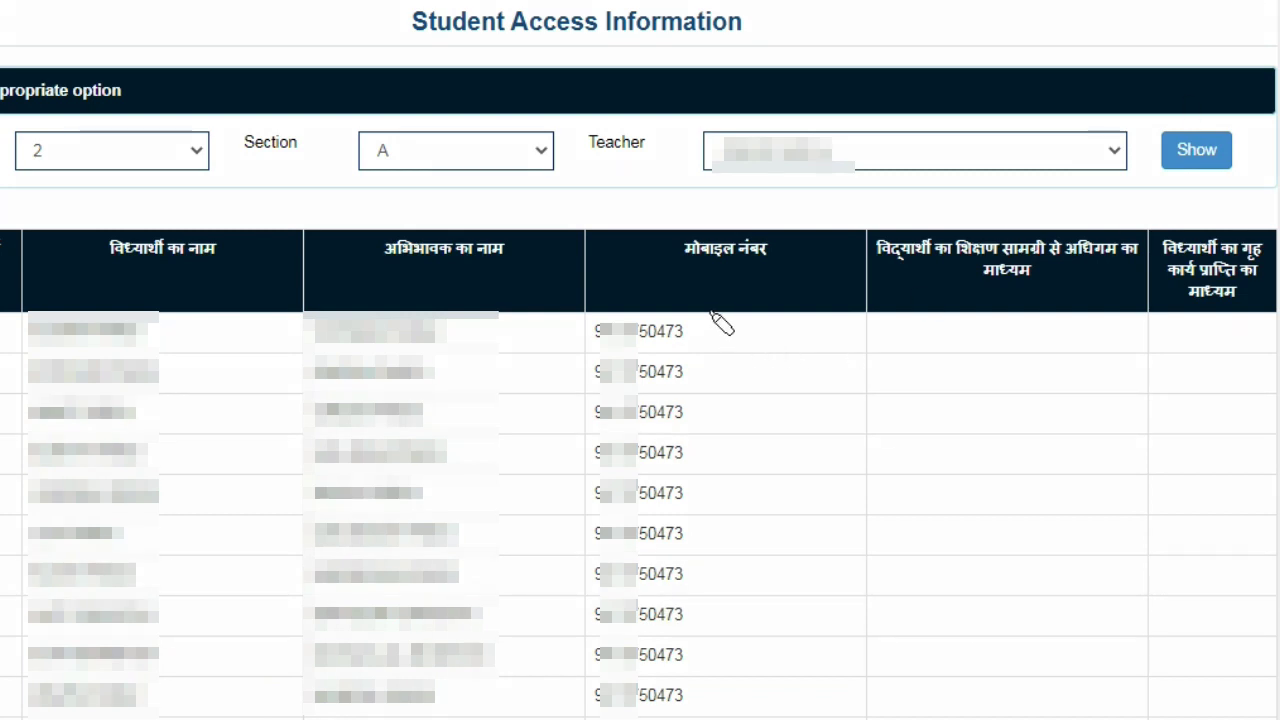
mouse_move(709, 315)
mouse_down()
mouse_move(718, 404)
mouse_move(695, 719)
mouse_up()
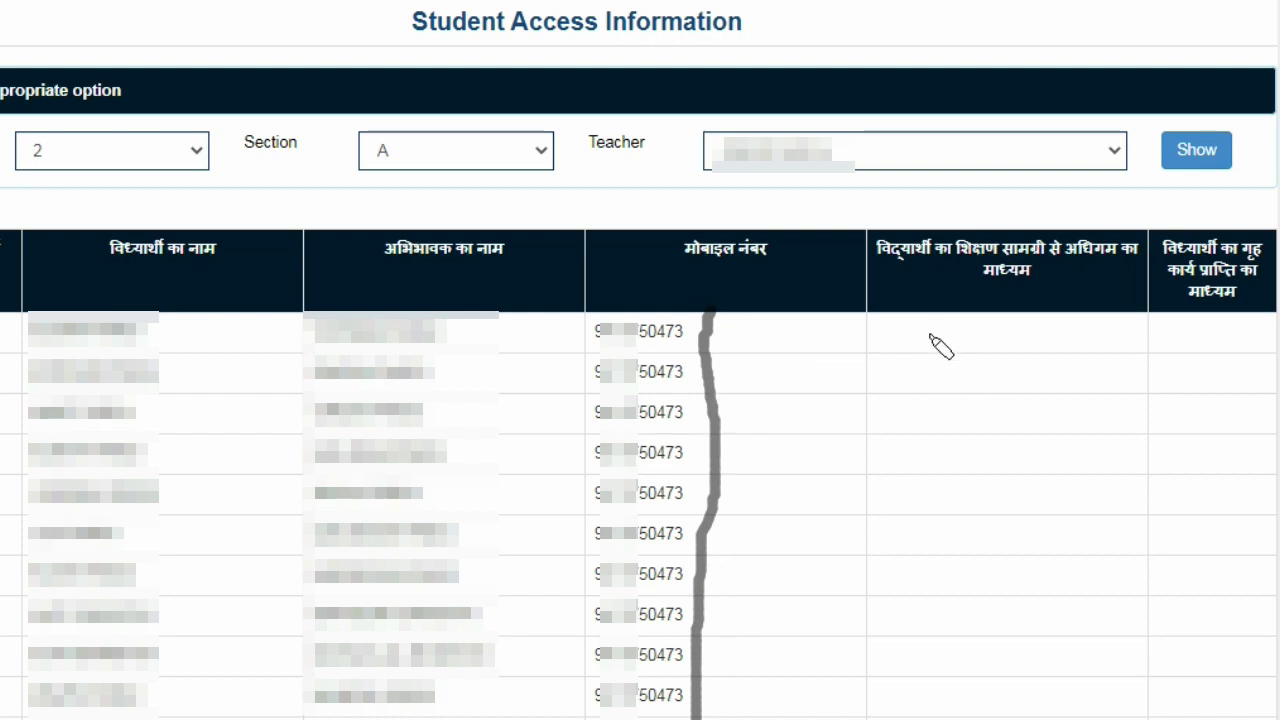
drag(928, 334, 1000, 327)
drag(923, 381, 1006, 368)
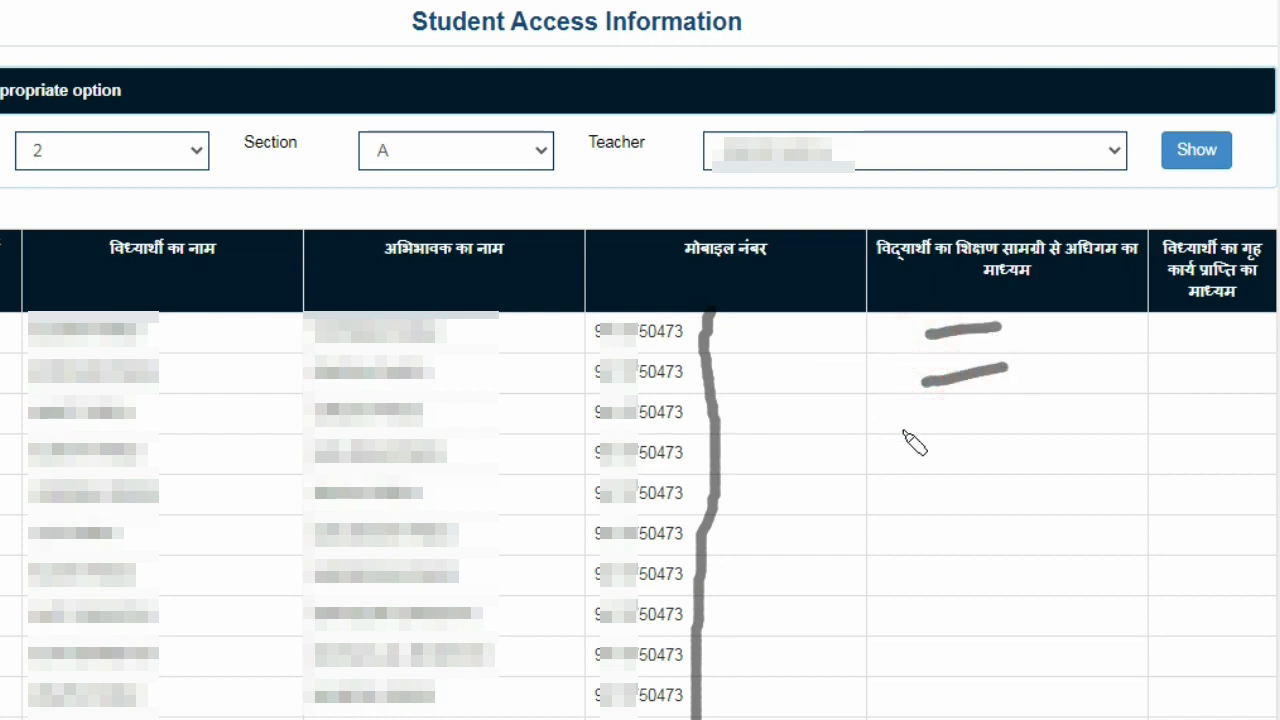
drag(910, 431, 974, 421)
drag(923, 468, 996, 455)
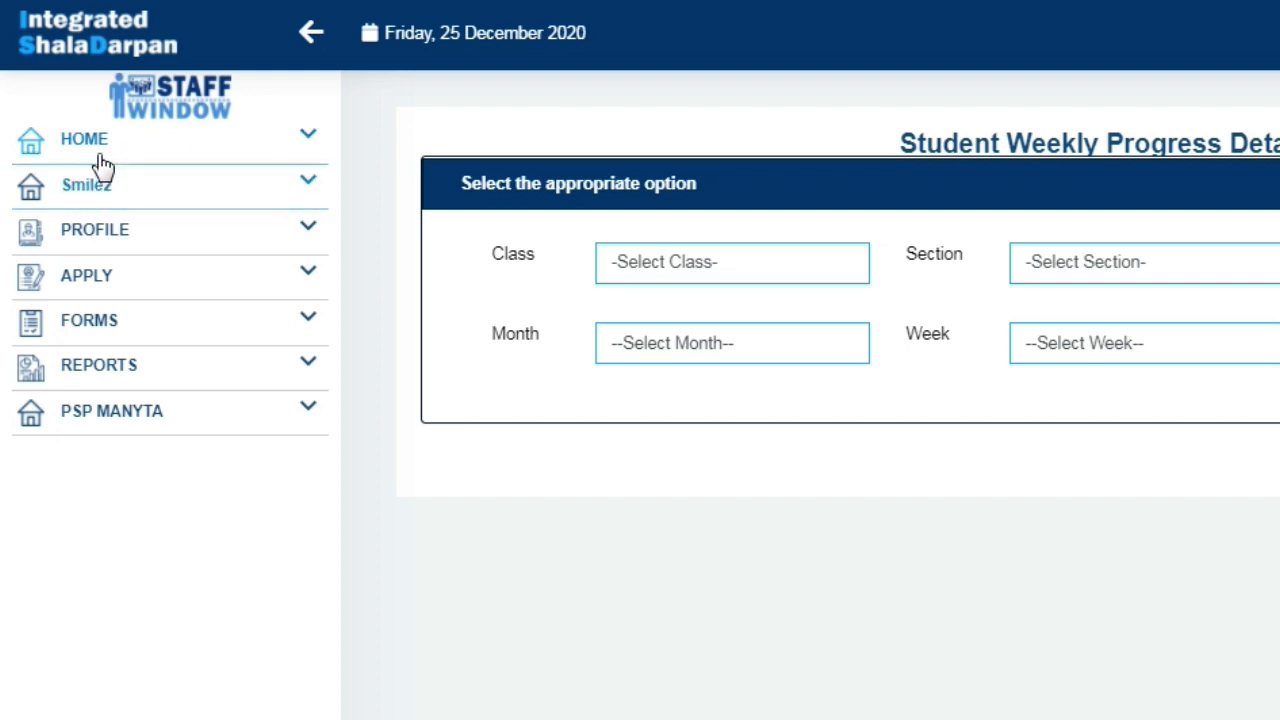
Step: In the ShalaDarpan Staff Window, expand the Smile2 entries and inspect the week, month and year choices of Student Weekly Progress Detail
click(105, 203)
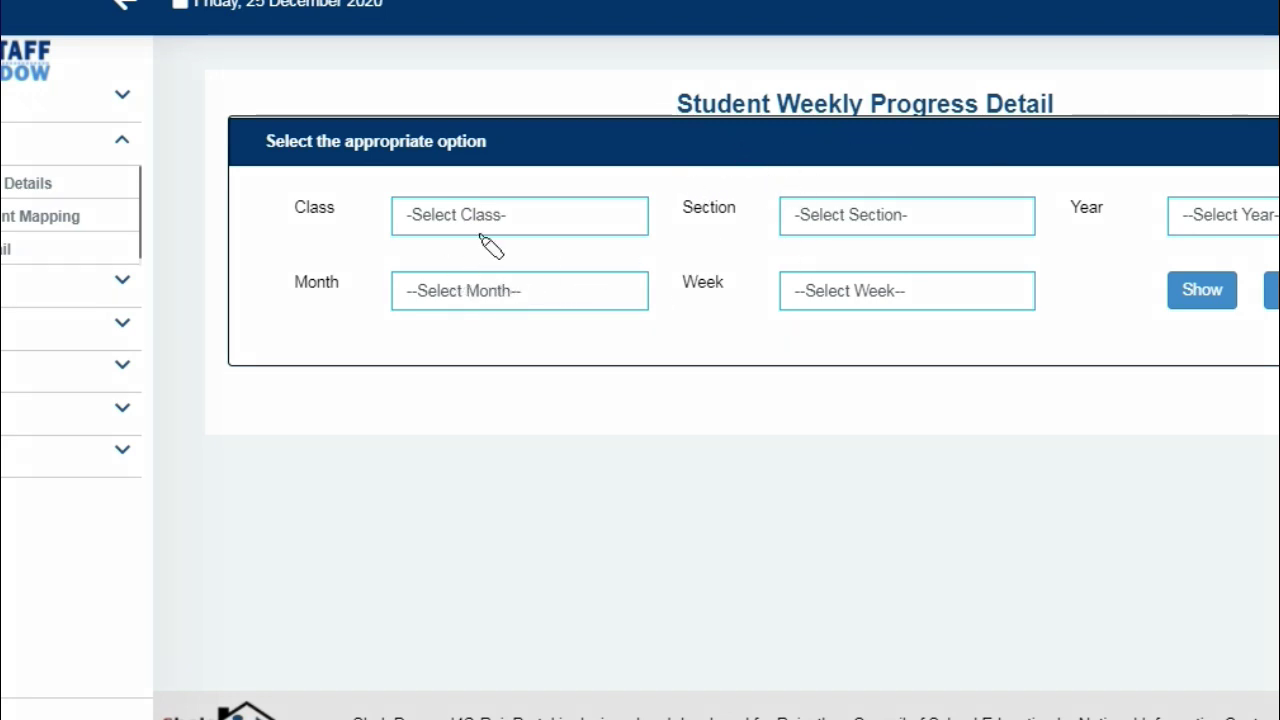
drag(751, 141, 905, 141)
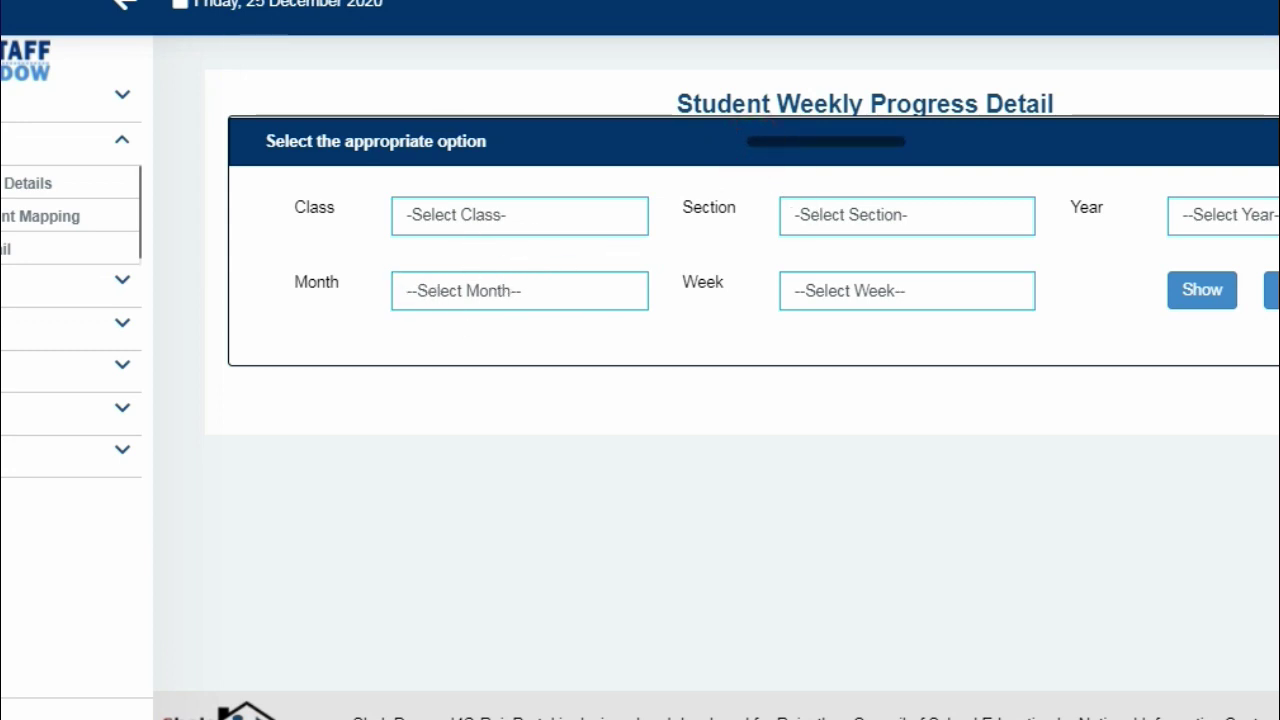
click(848, 288)
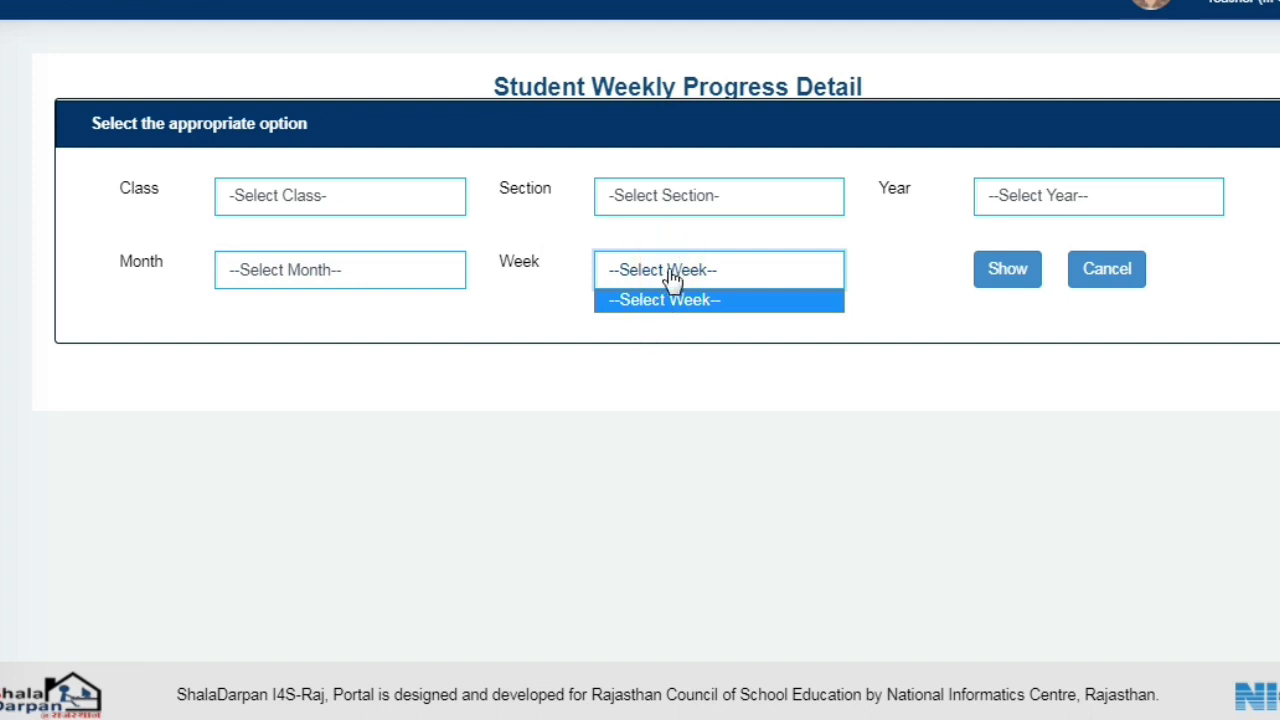
click(858, 292)
click(294, 272)
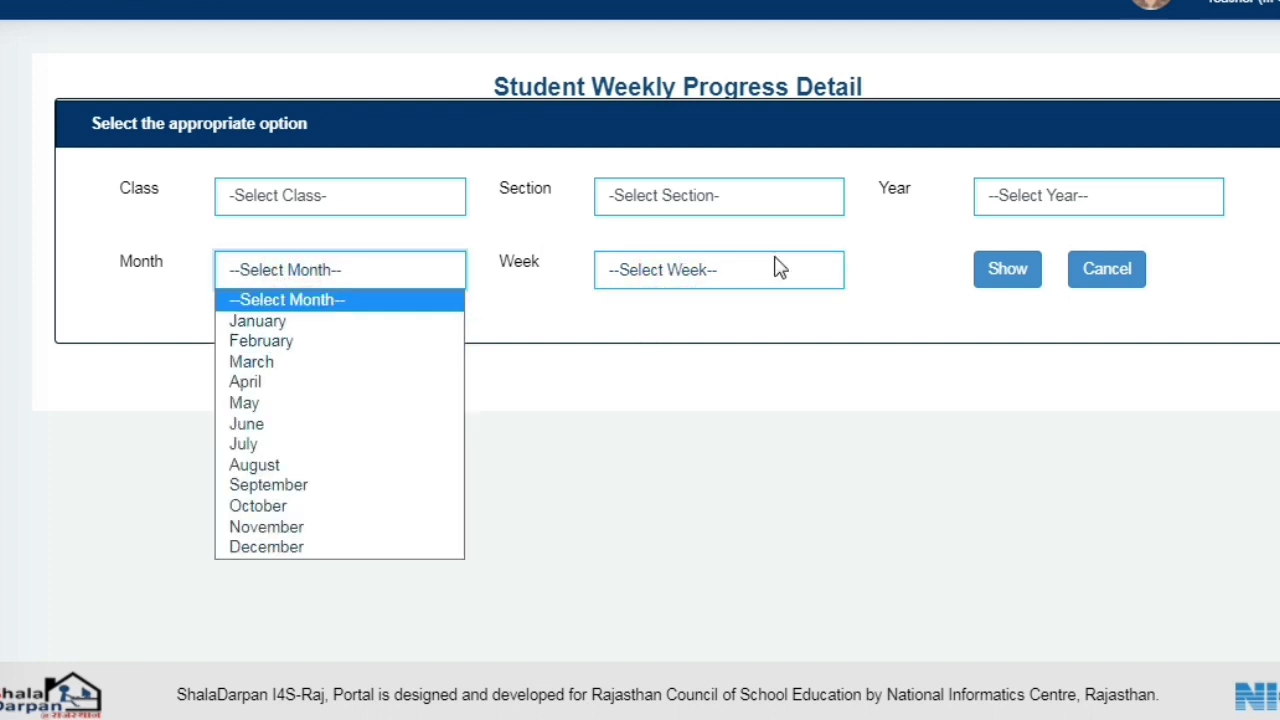
click(1030, 208)
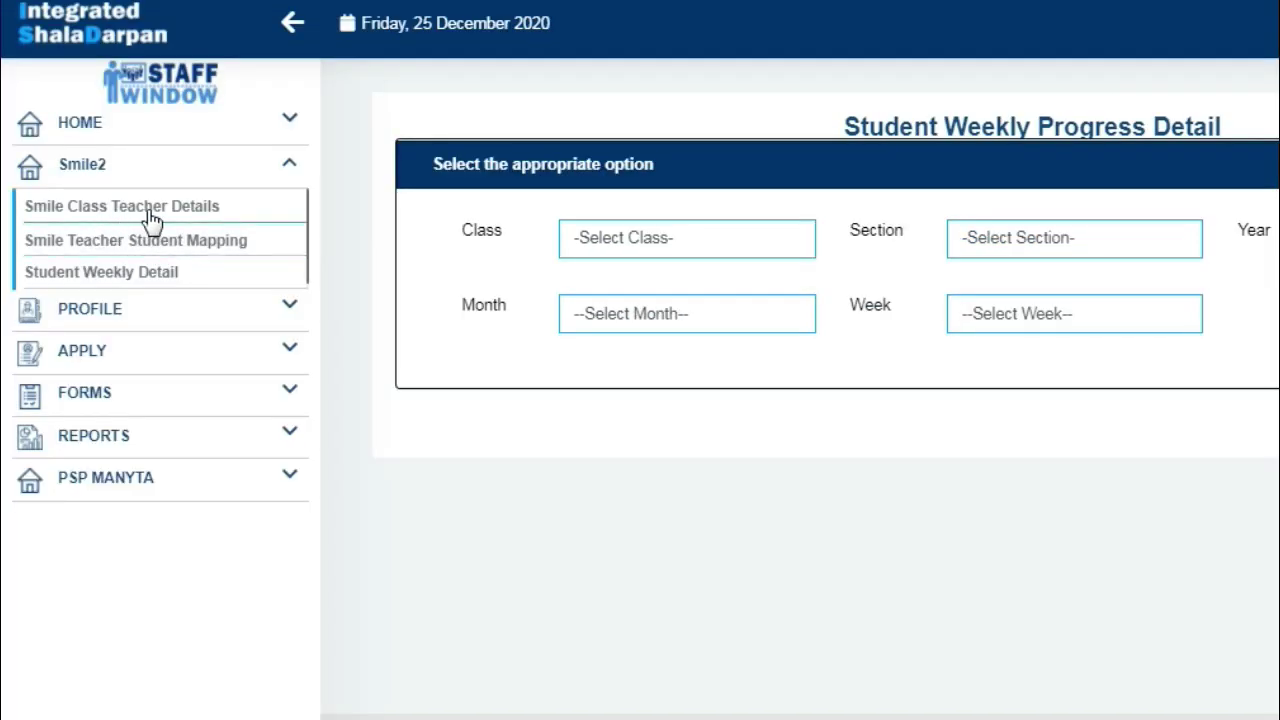
Step: Open Smile Class Teacher Details and read the note under Class Teacher Mapping
click(166, 220)
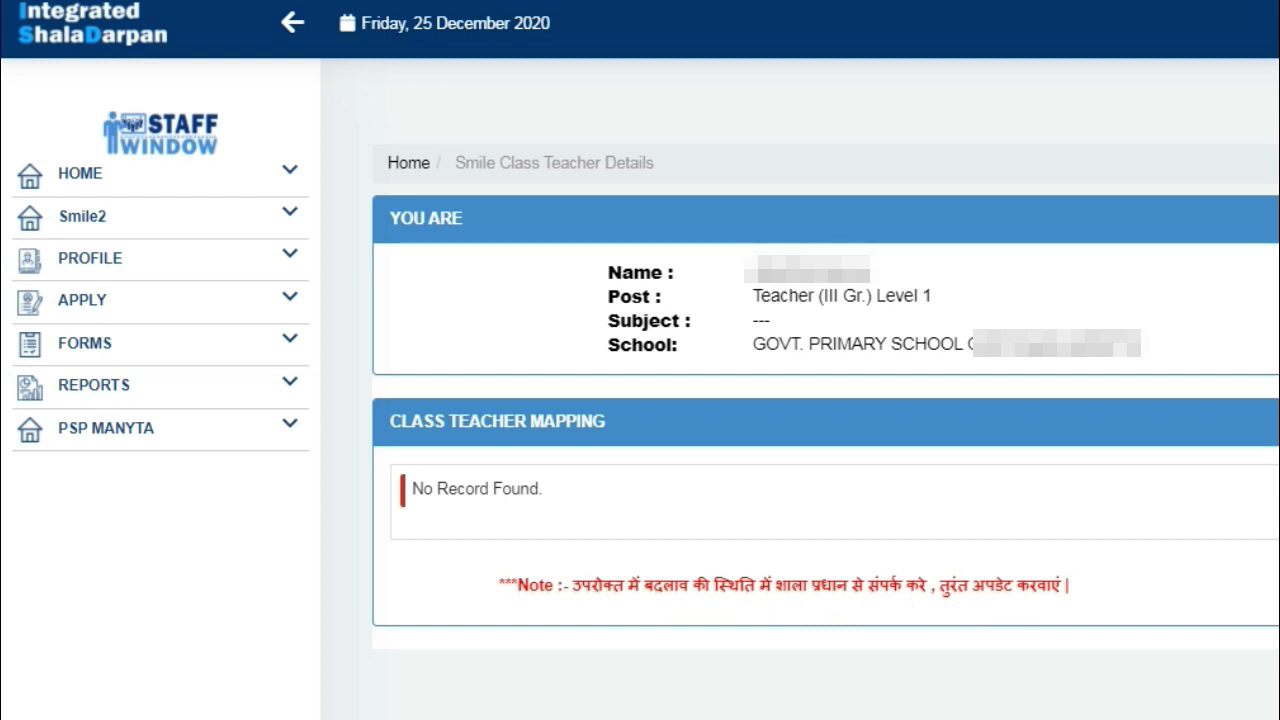
drag(556, 623, 852, 615)
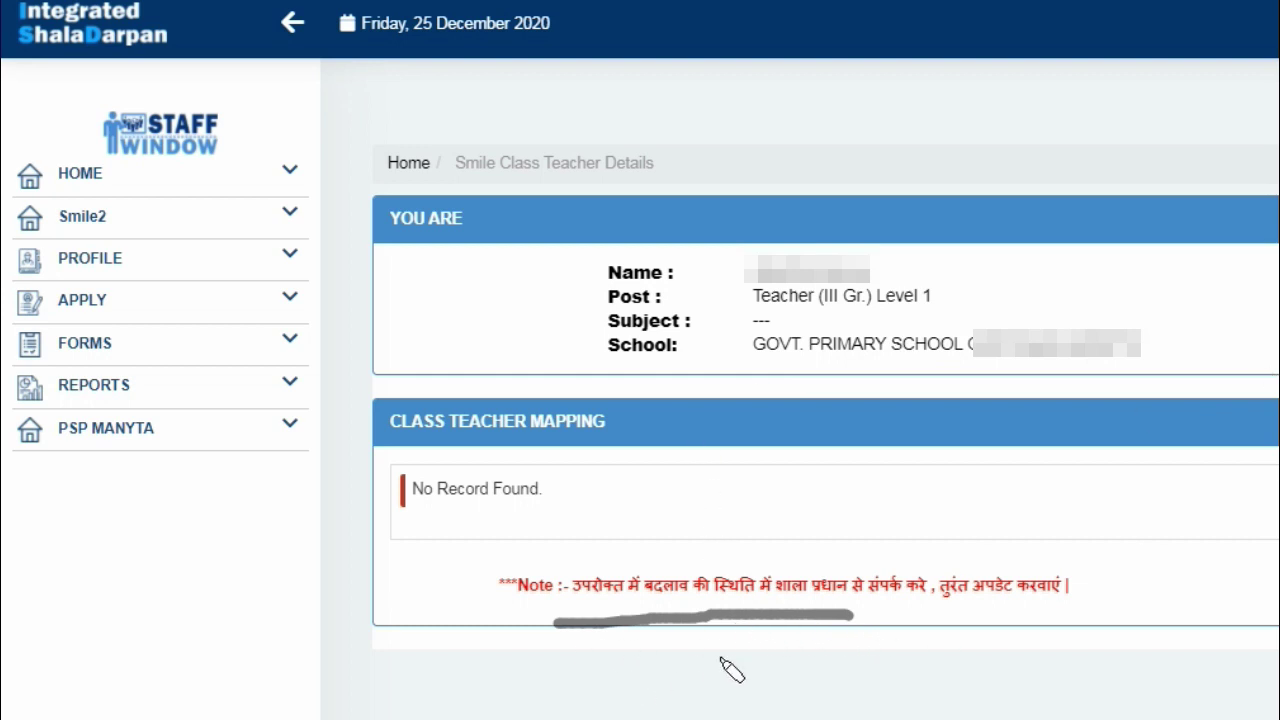
Step: Open Smile Teacher Student Mapping from the Smile2 entries and inspect the class and section choices under Student Access Information
drag(873, 619, 1068, 616)
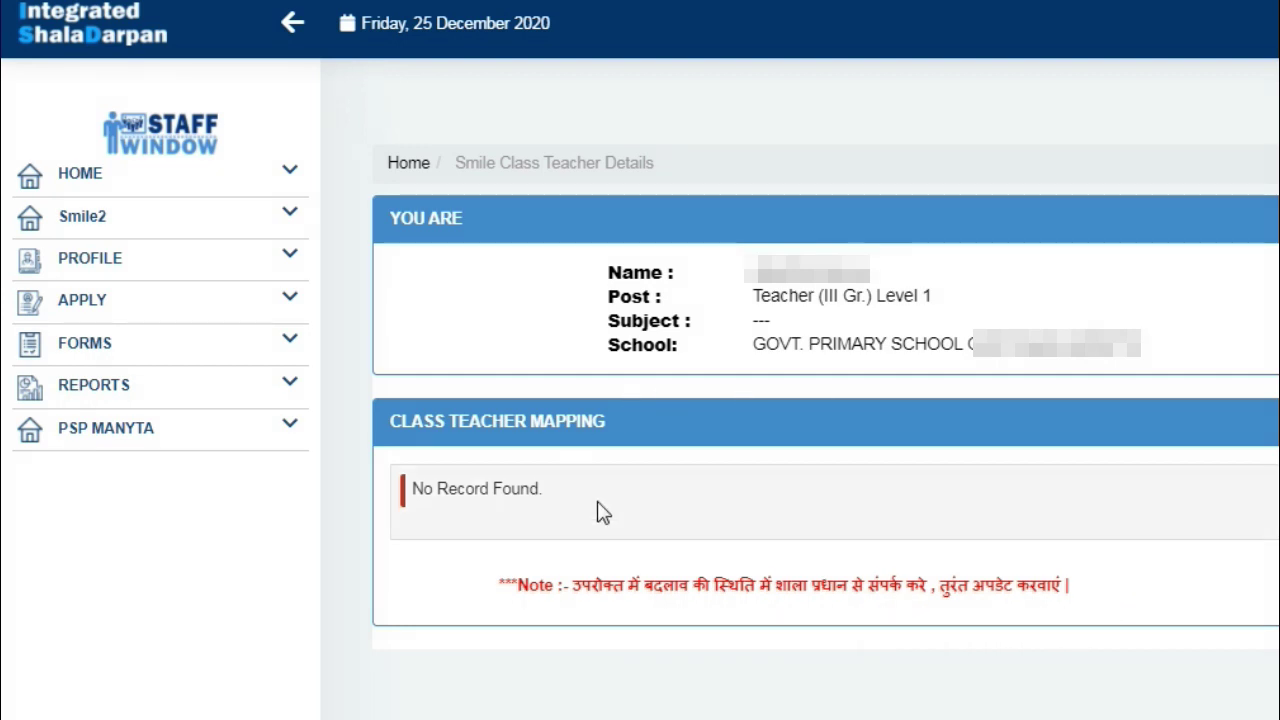
click(104, 229)
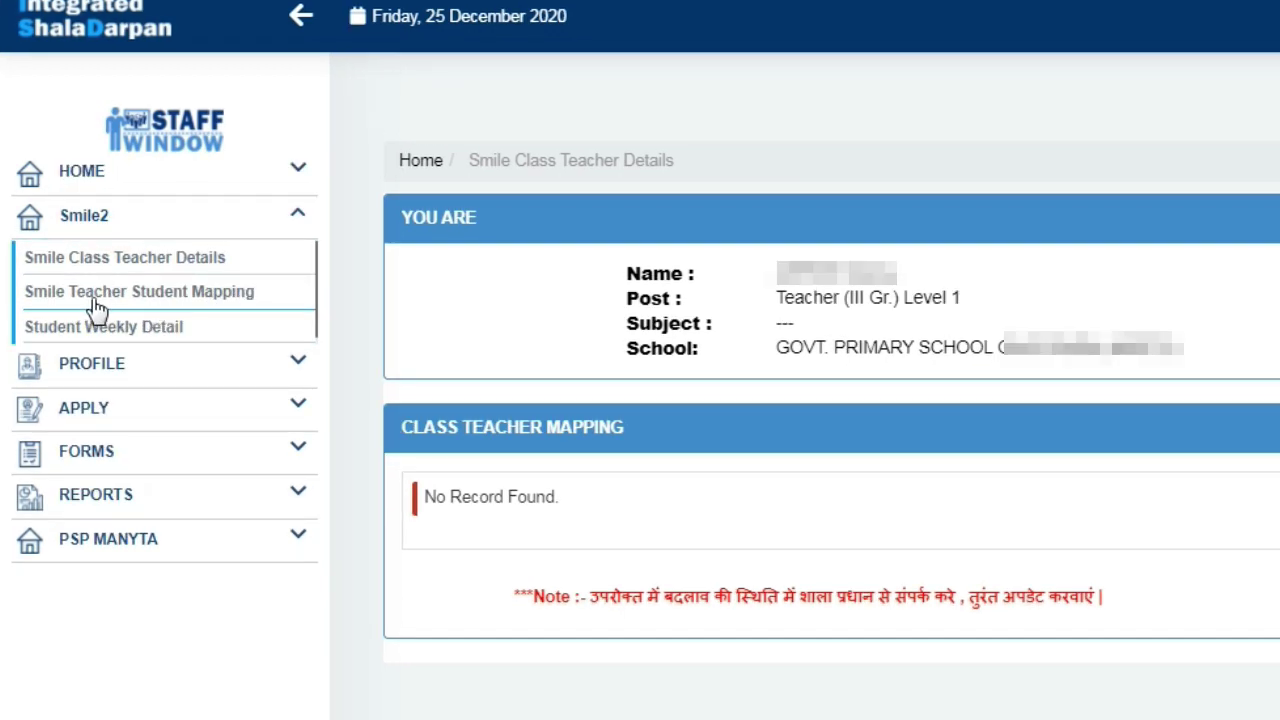
click(173, 303)
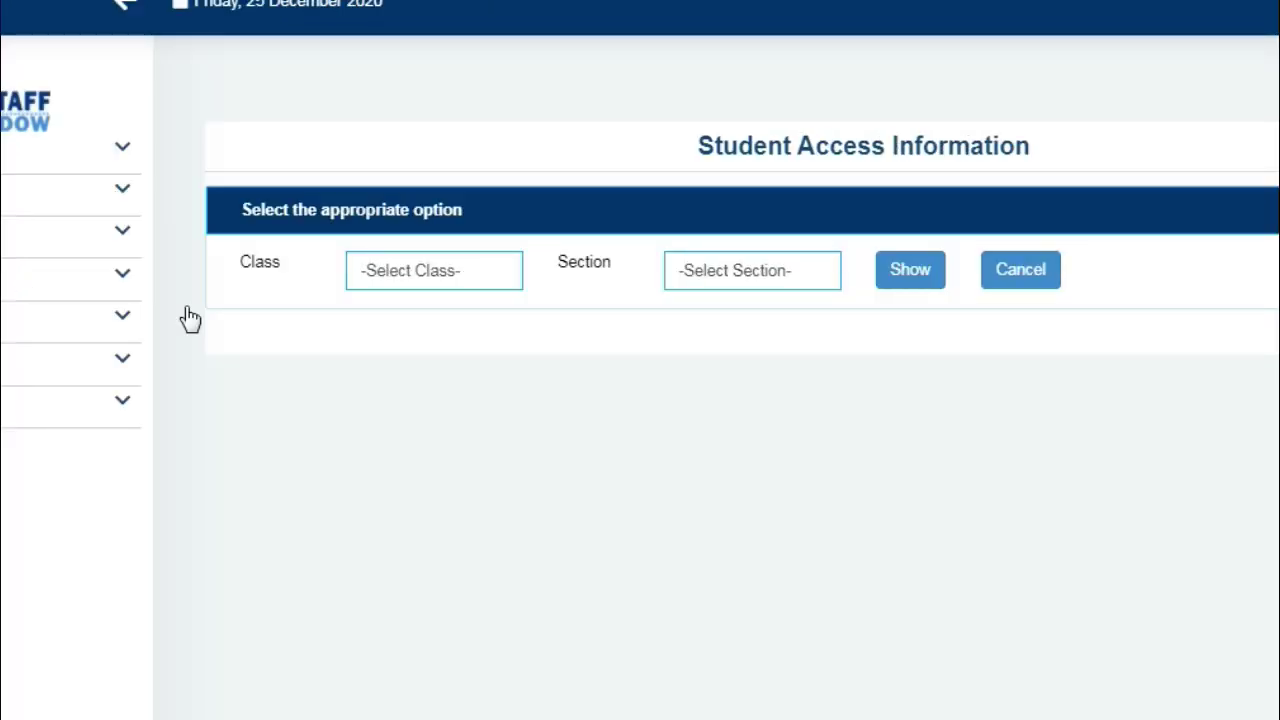
click(391, 274)
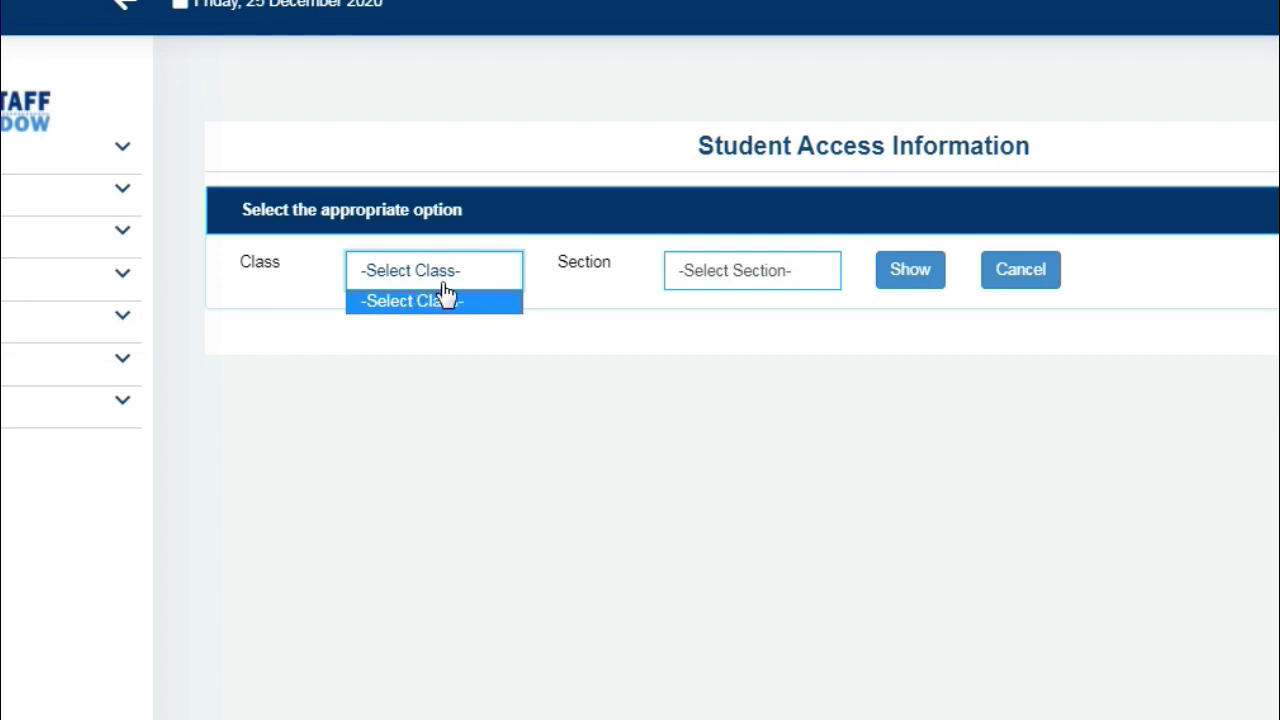
click(410, 284)
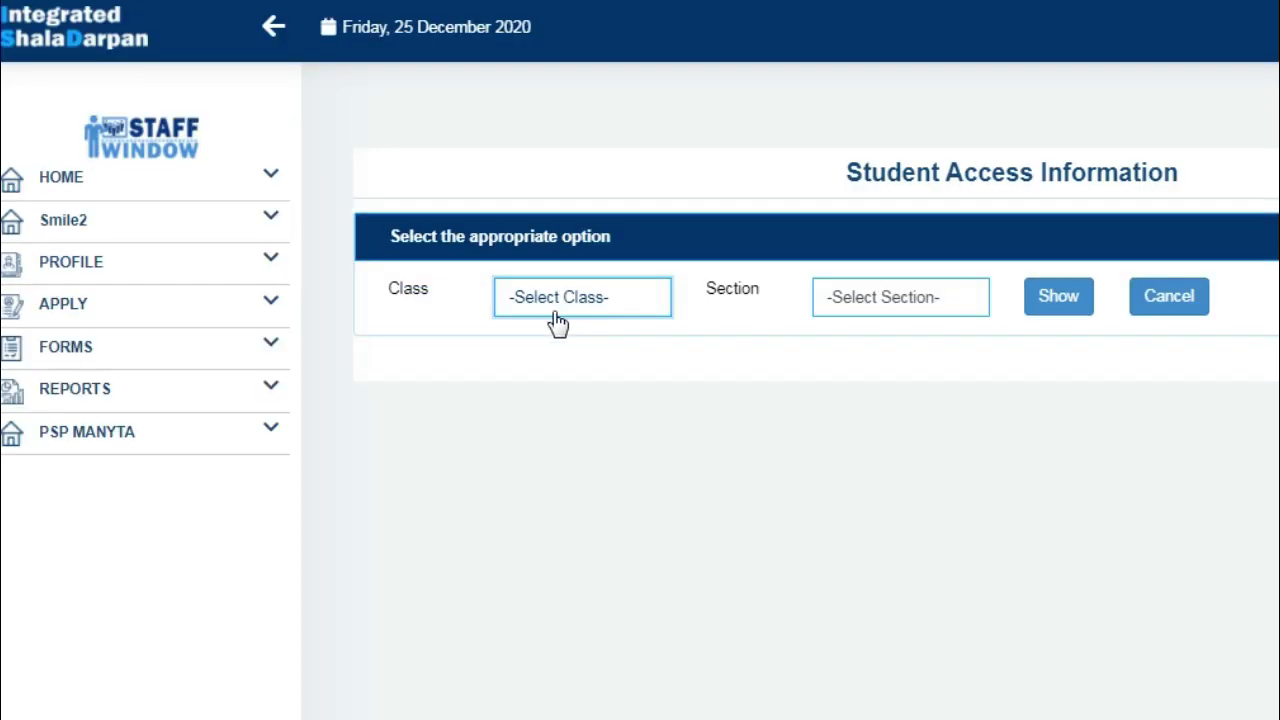
click(570, 312)
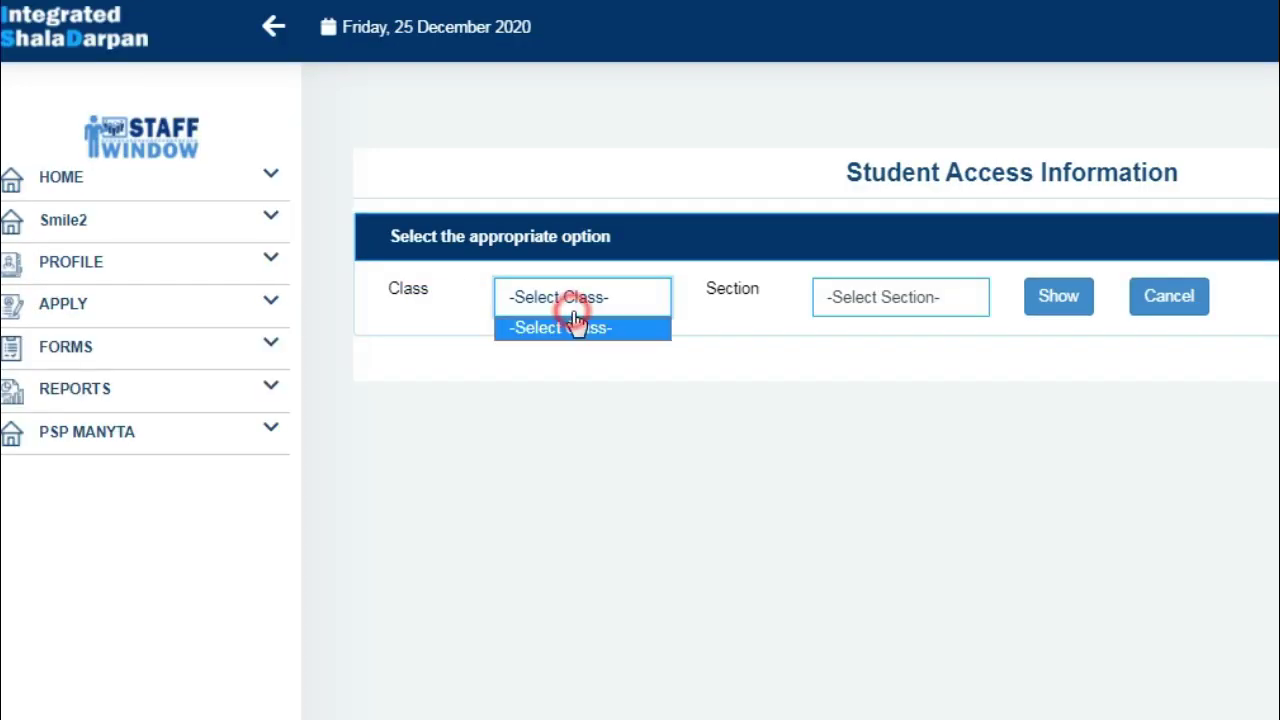
click(882, 298)
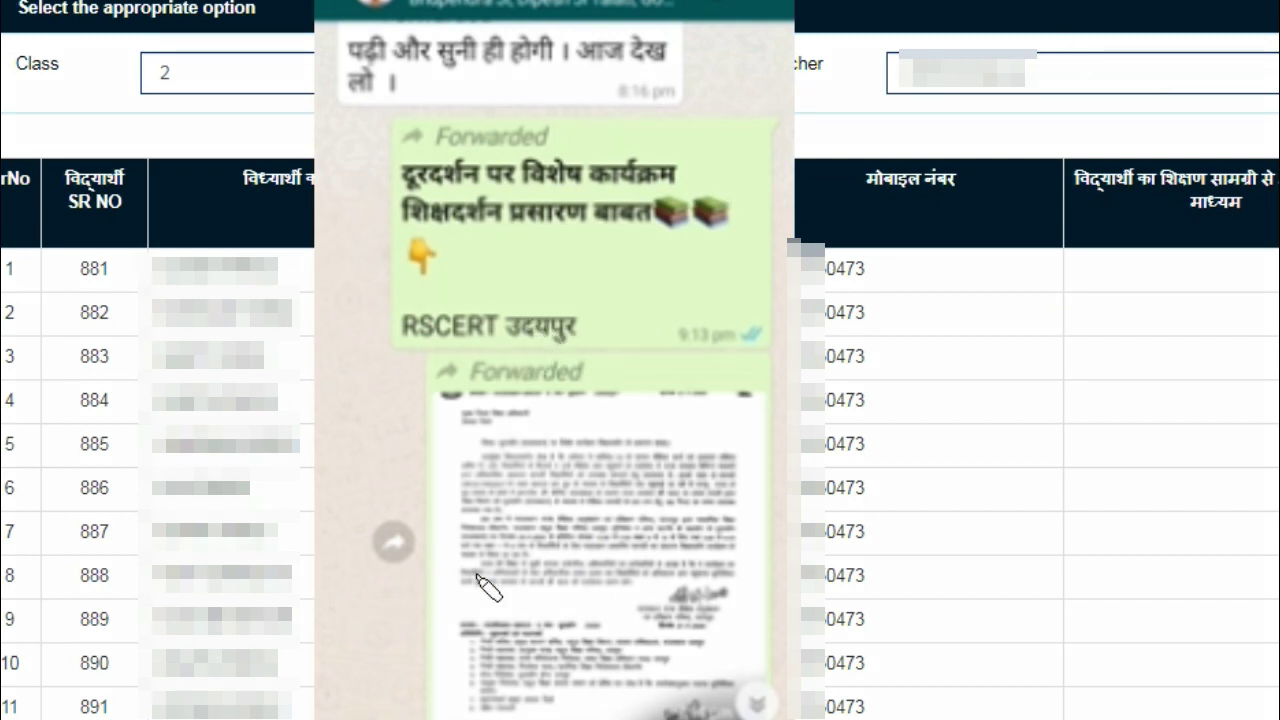
Step: Read the WhatsApp messages about the Doordarshan Shiksha Darshan broadcast, marking the lines on programme duration and daily timings
scroll(488, 588, down, 1)
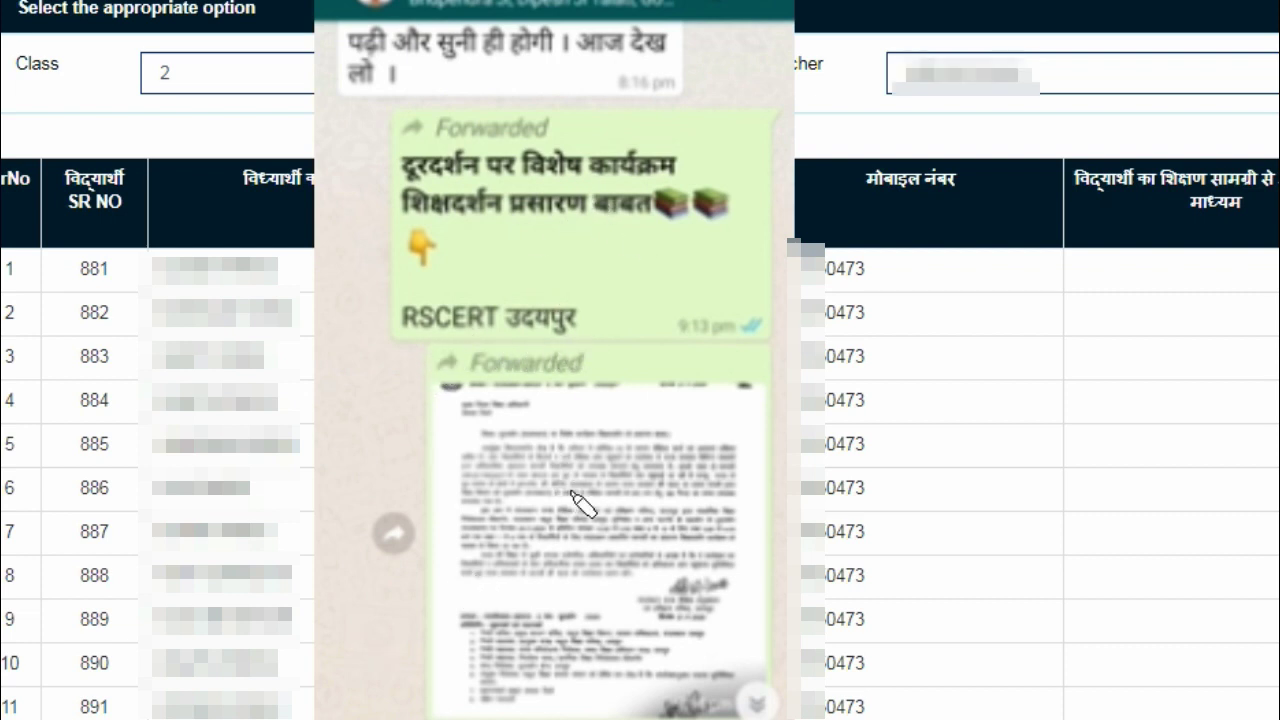
click(578, 418)
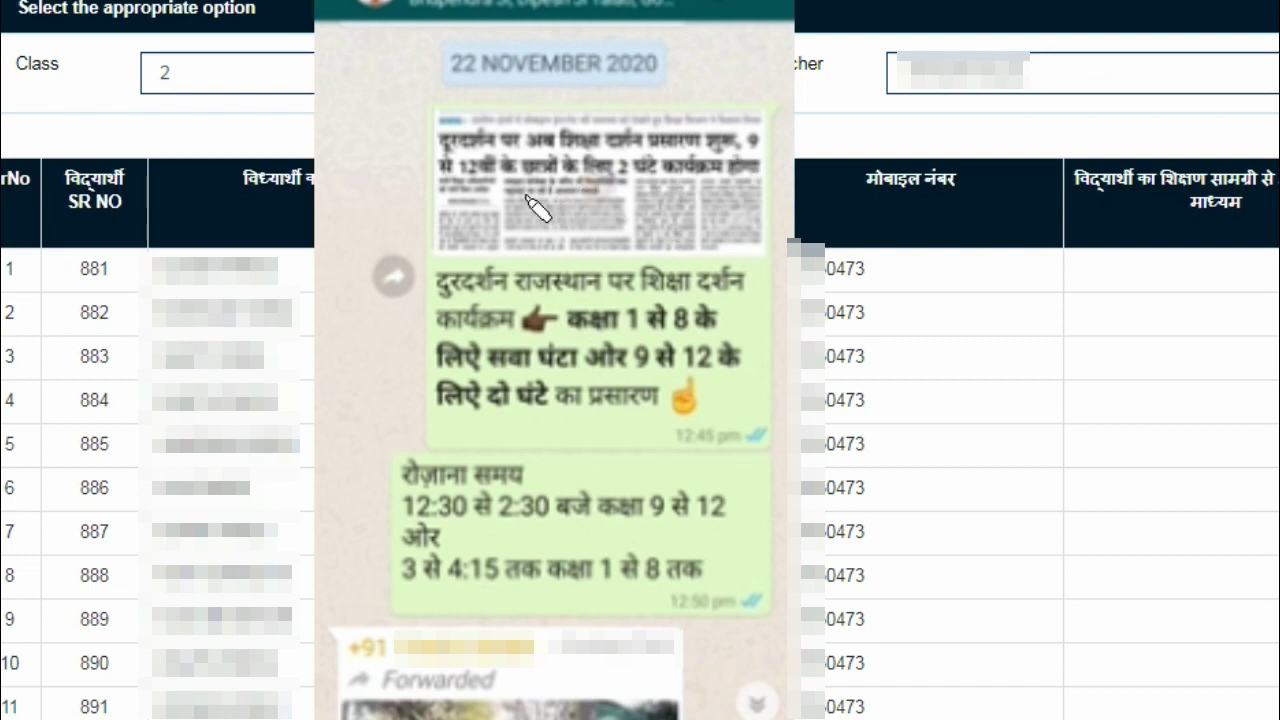
scroll(500, 210, down, 1)
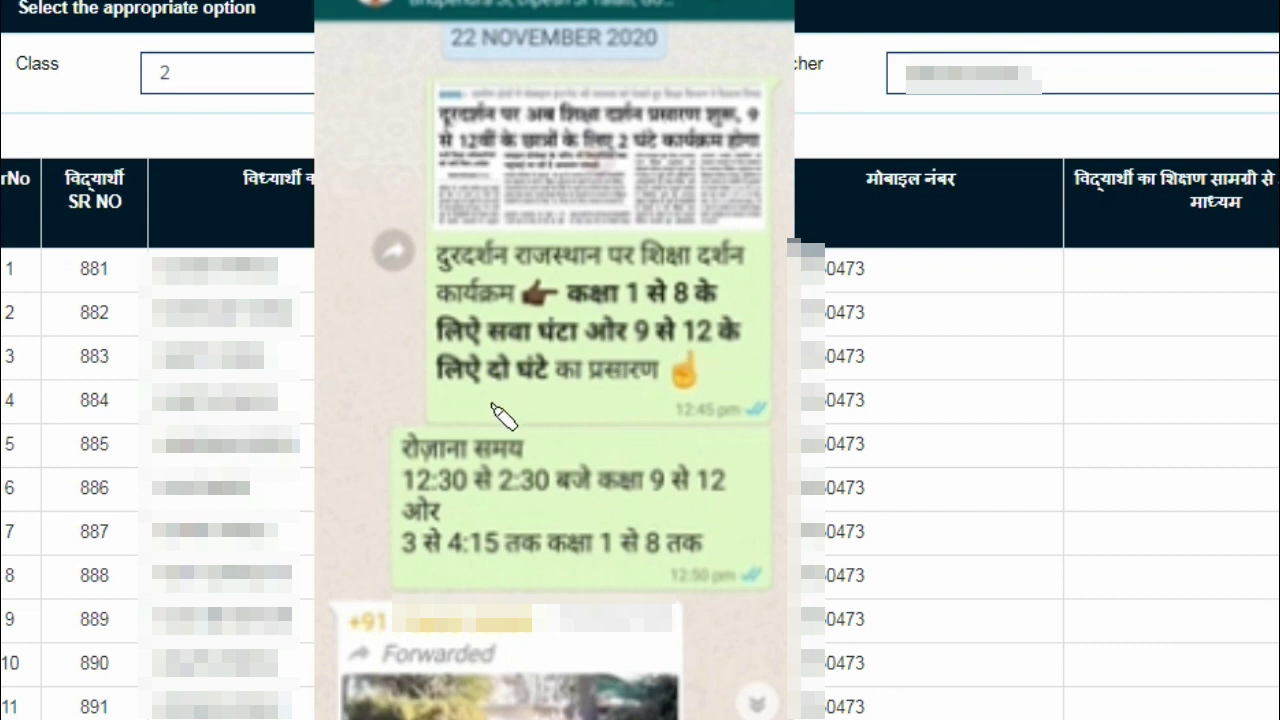
drag(495, 402, 640, 402)
drag(735, 372, 812, 347)
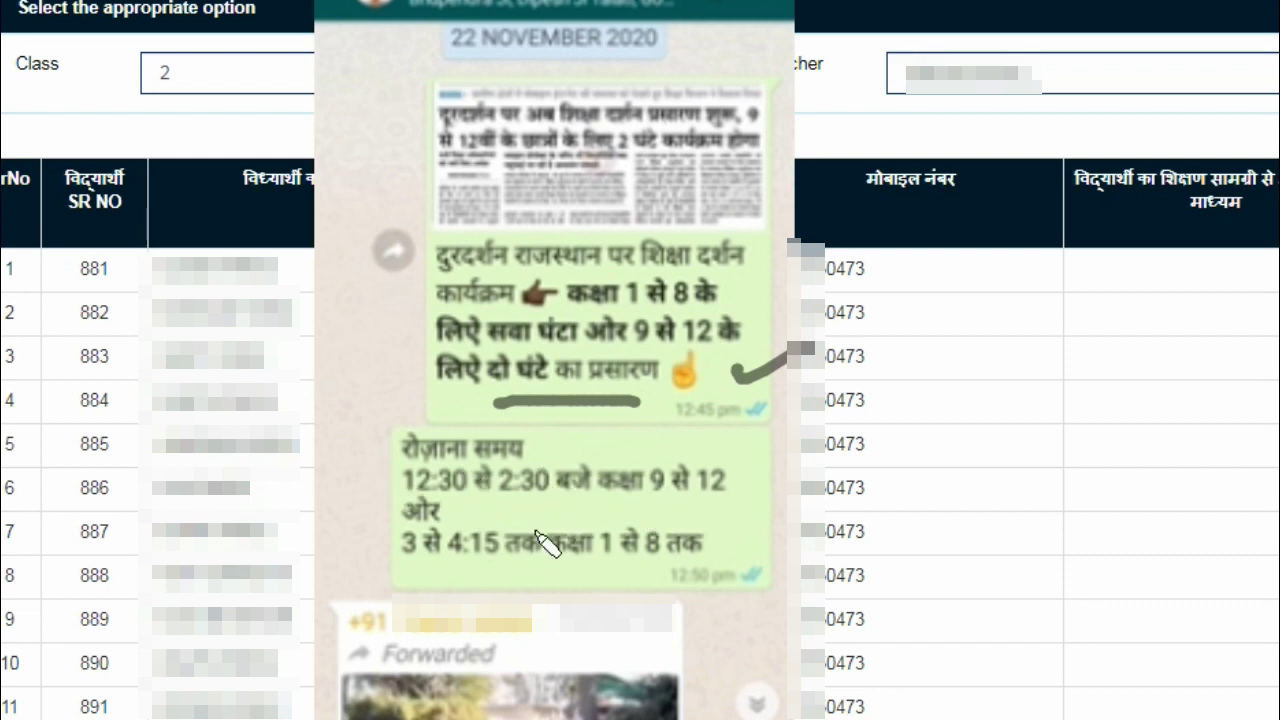
scroll(612, 505, up, 1)
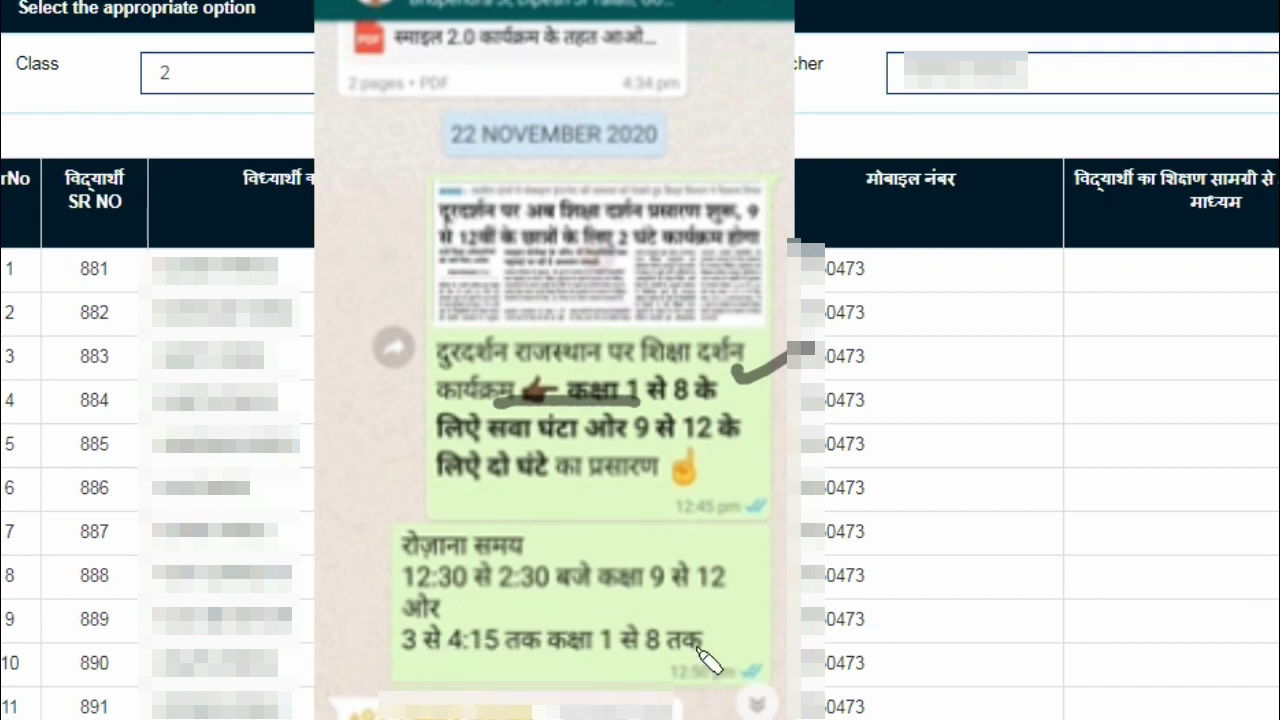
drag(736, 627, 872, 550)
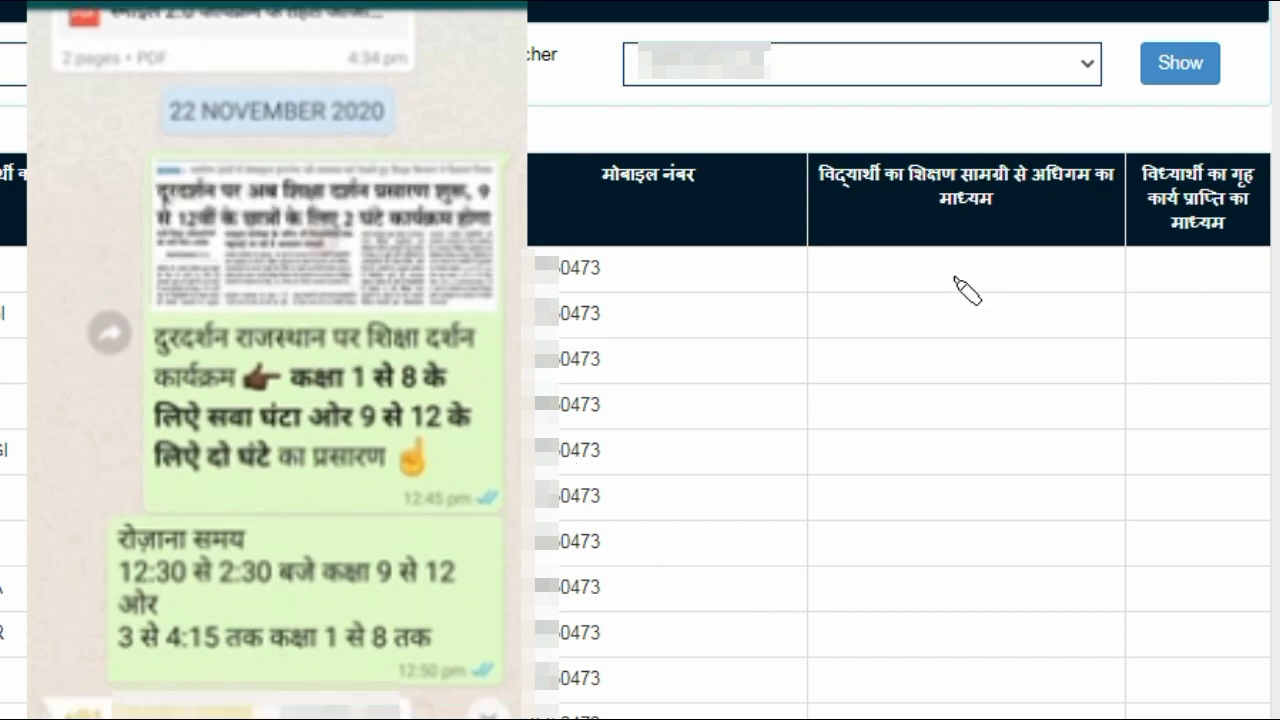
Step: Point out the learning medium and homework medium cells of the first two students, marking the class range in the broadcast message
drag(903, 277, 1027, 268)
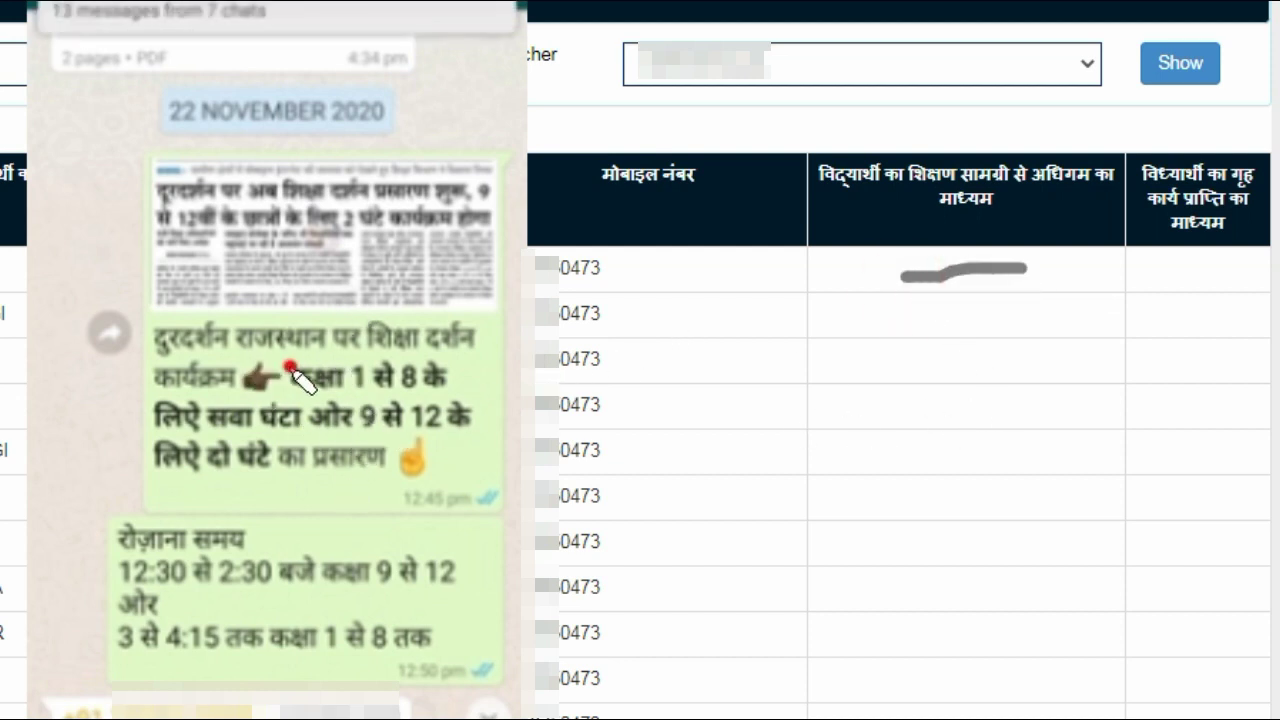
drag(288, 370, 400, 346)
drag(915, 315, 990, 312)
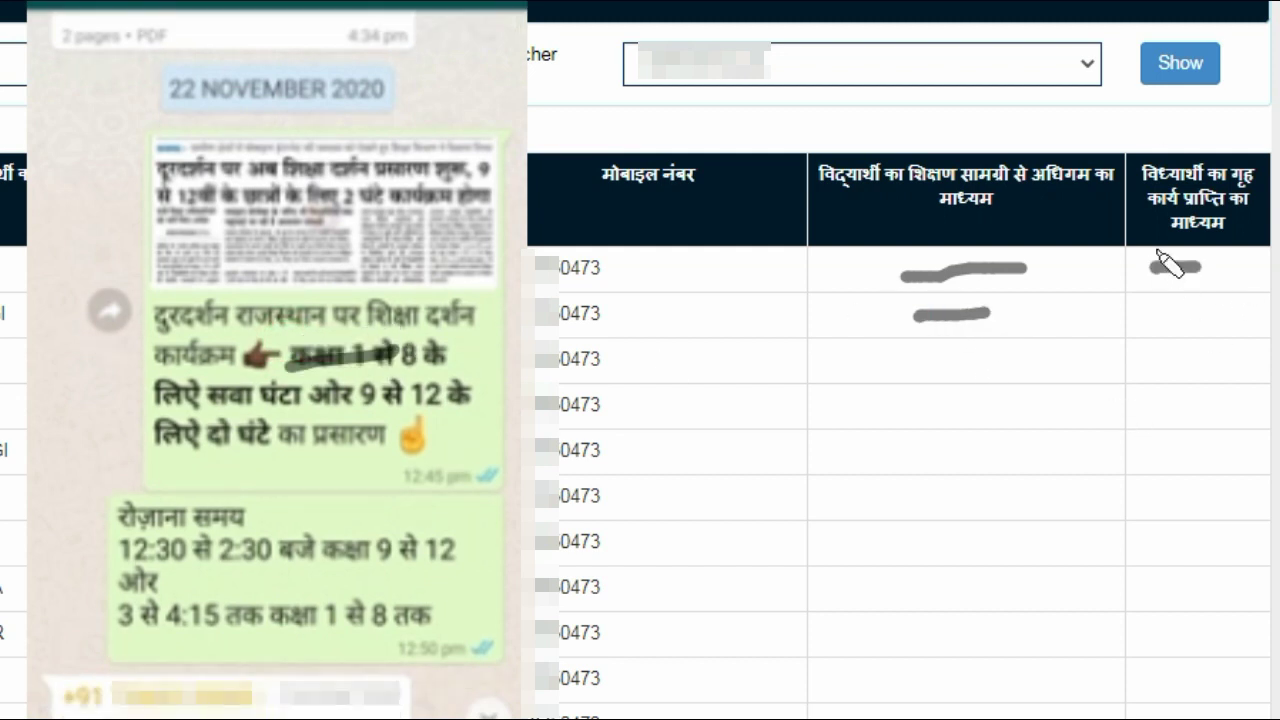
drag(1150, 268, 1198, 266)
drag(1181, 302, 1245, 296)
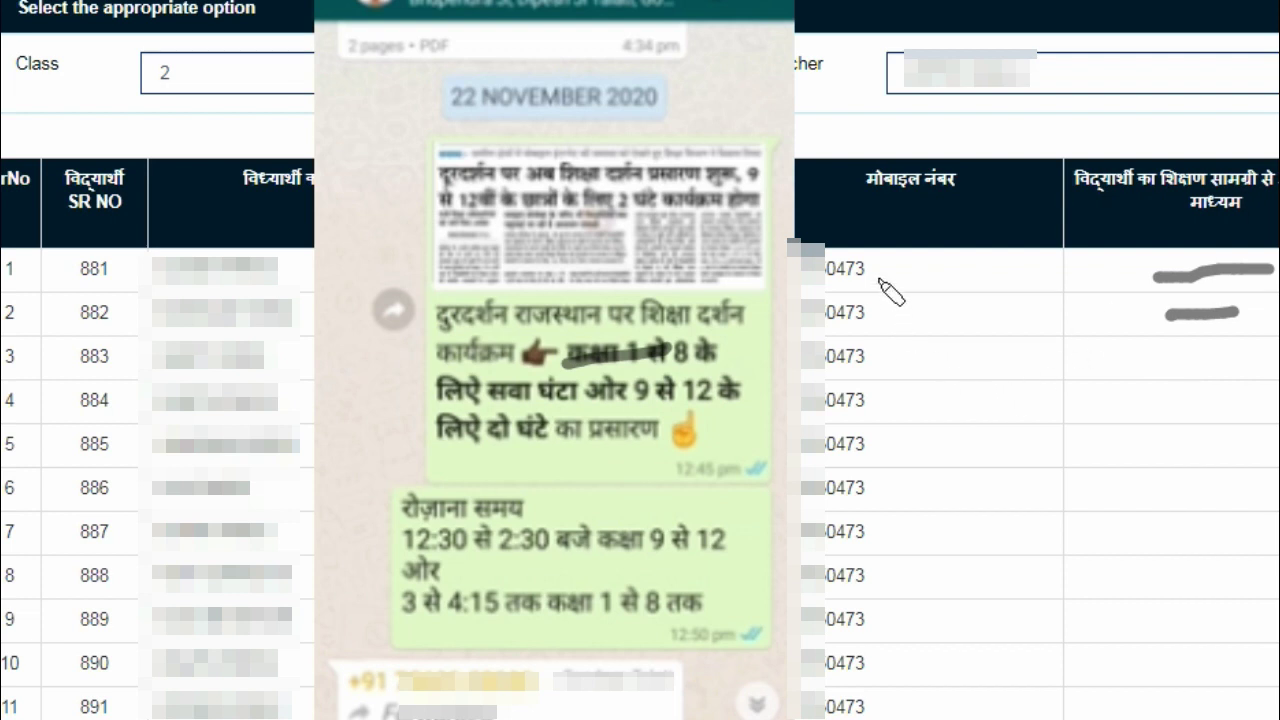
Step: Mark the class 2 mobile number column from top to bottom and the matching learning medium cell of the third student
drag(883, 258, 916, 714)
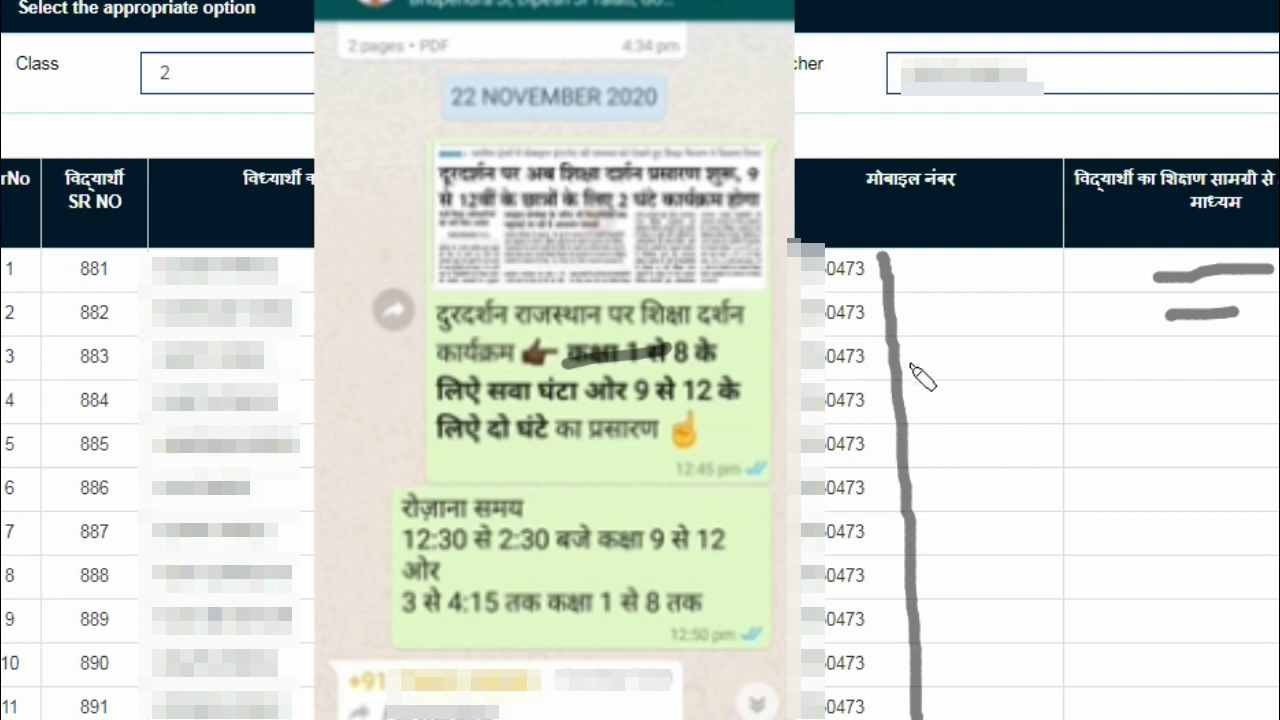
drag(921, 361, 993, 361)
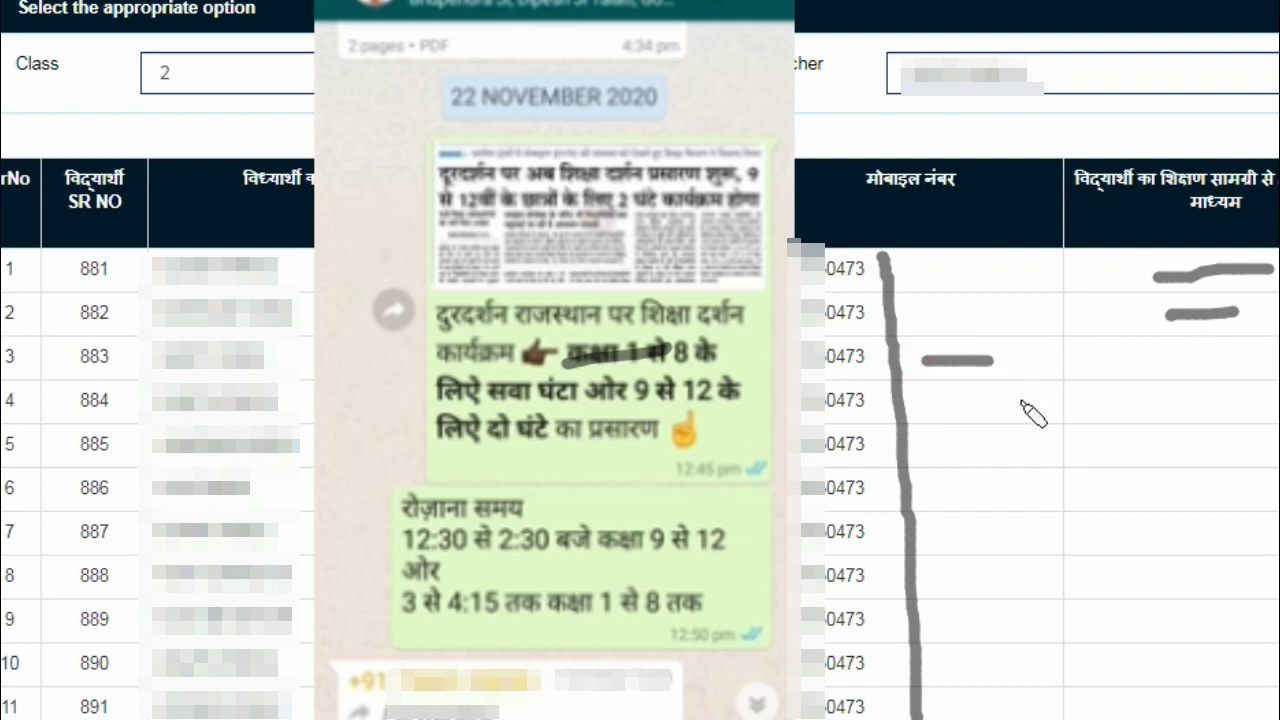
drag(1122, 367, 1220, 352)
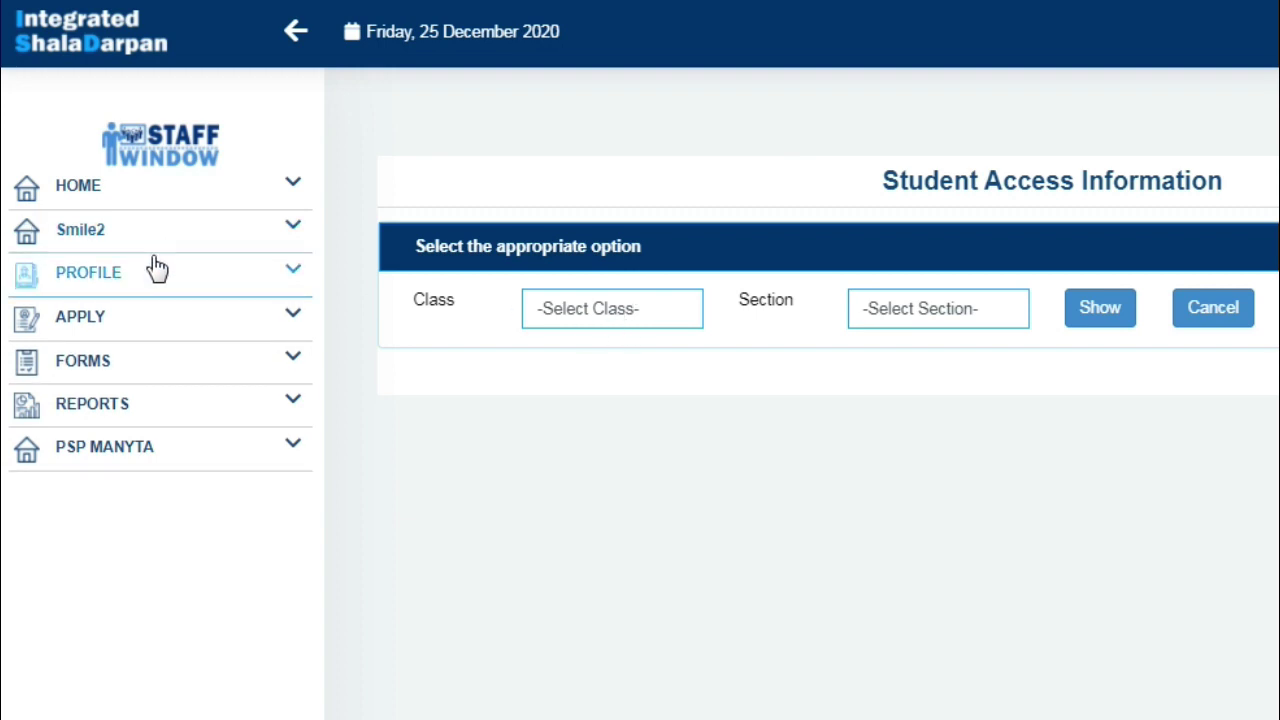
Step: Reopen Smile Teacher Student Mapping in the Staff Window and recheck its class and section choices
click(119, 234)
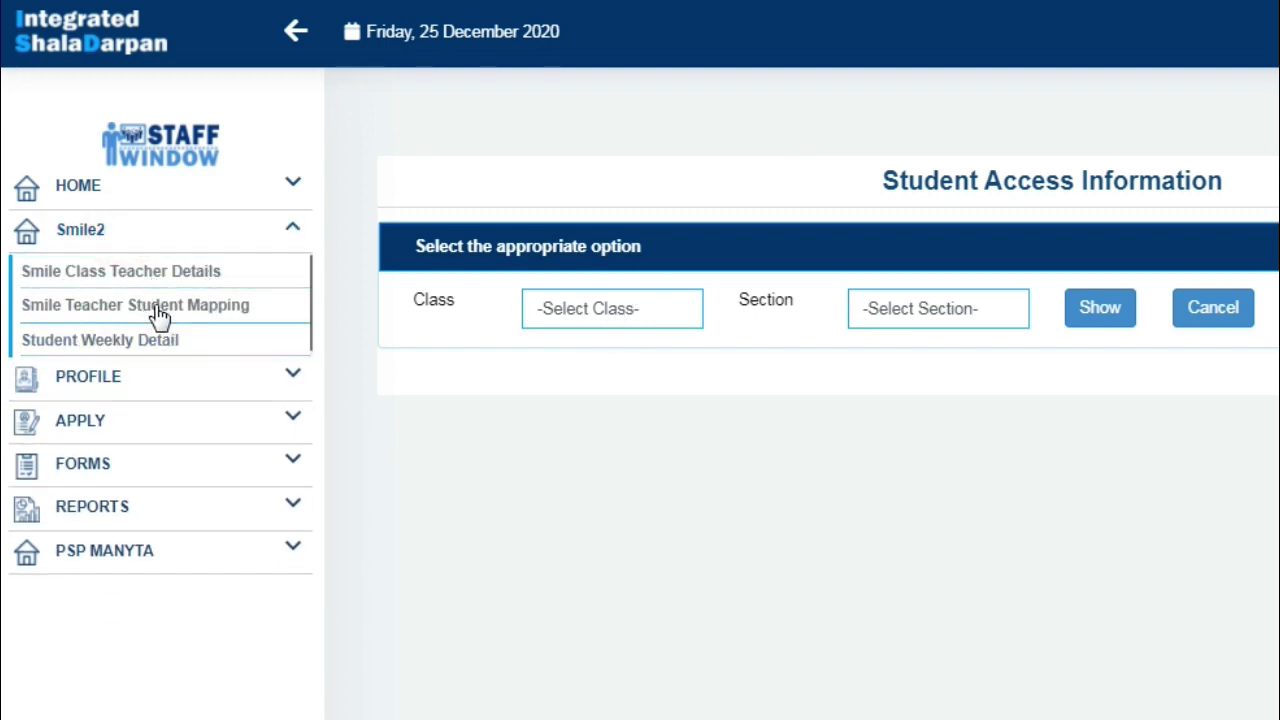
click(157, 309)
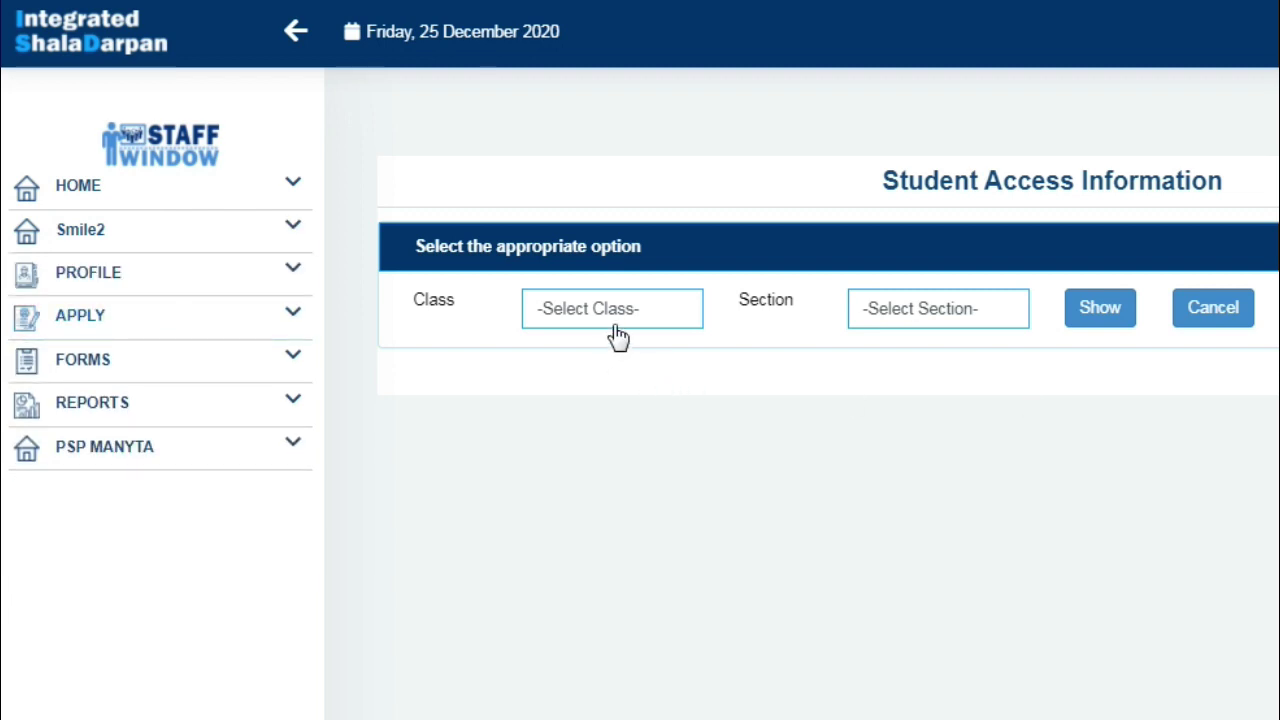
click(608, 316)
click(940, 310)
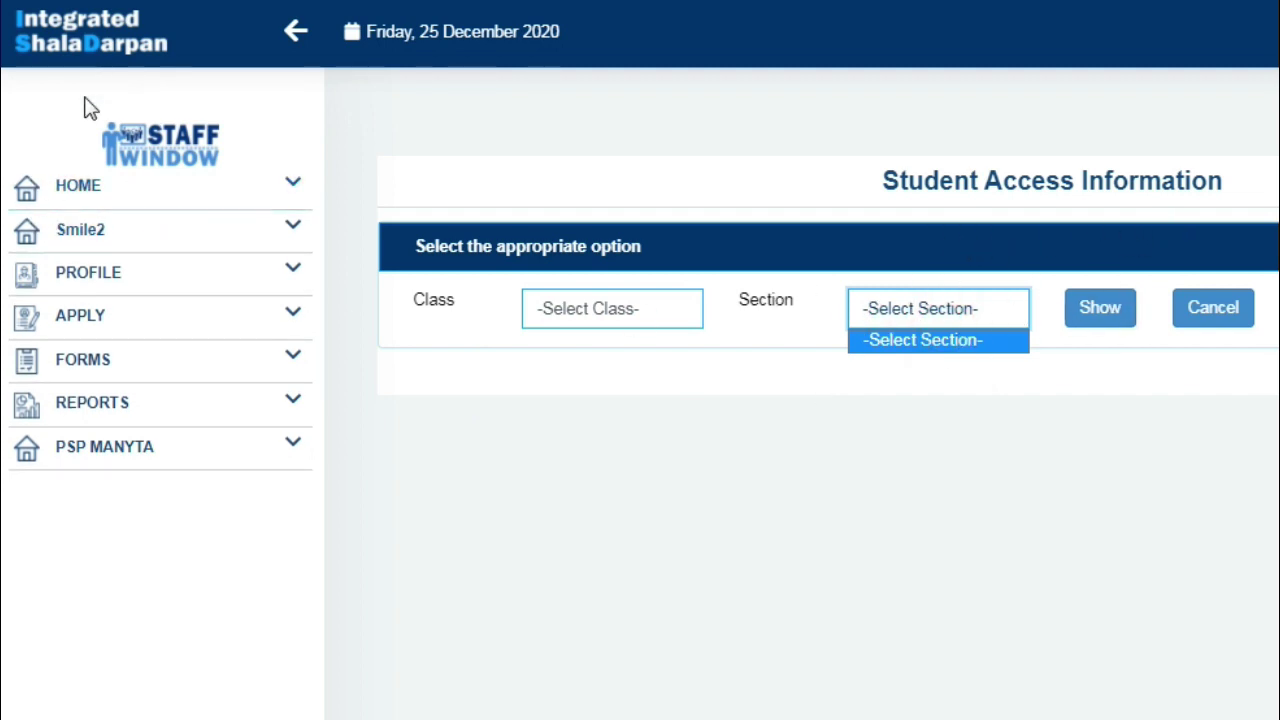
Step: Open Student Weekly Detail under Smile2 and examine the available week and month choices
click(135, 245)
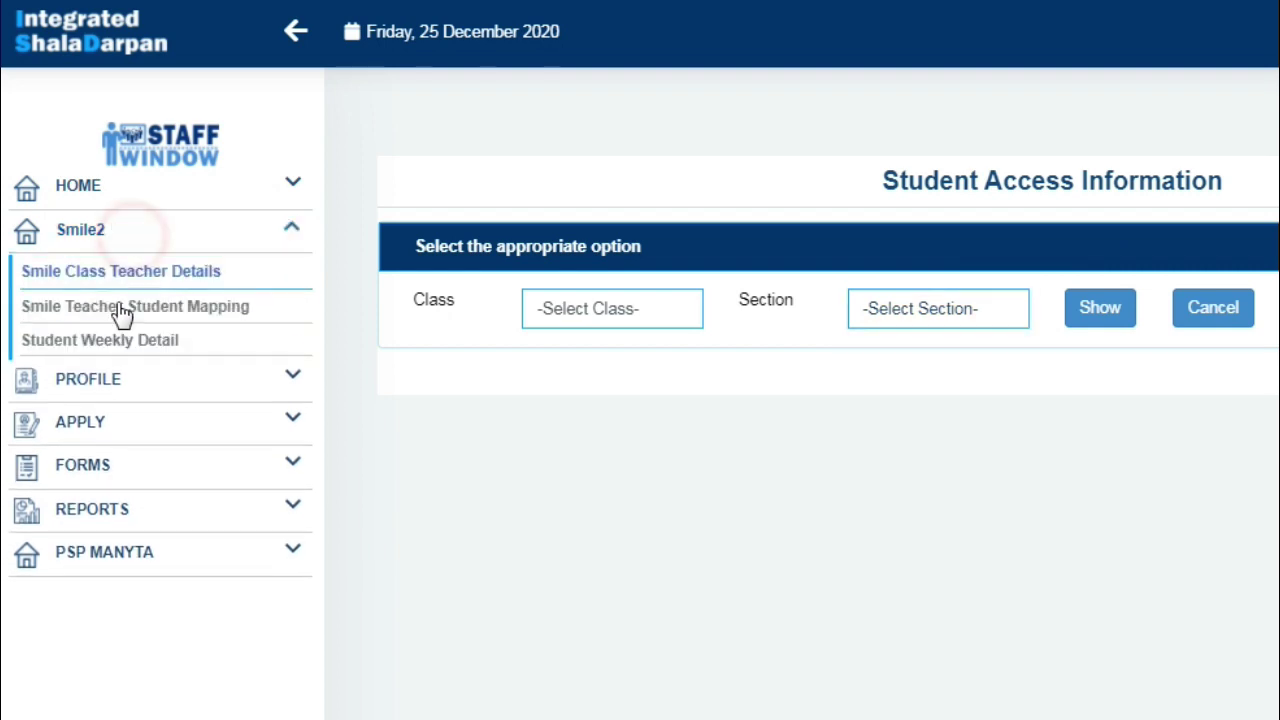
click(152, 342)
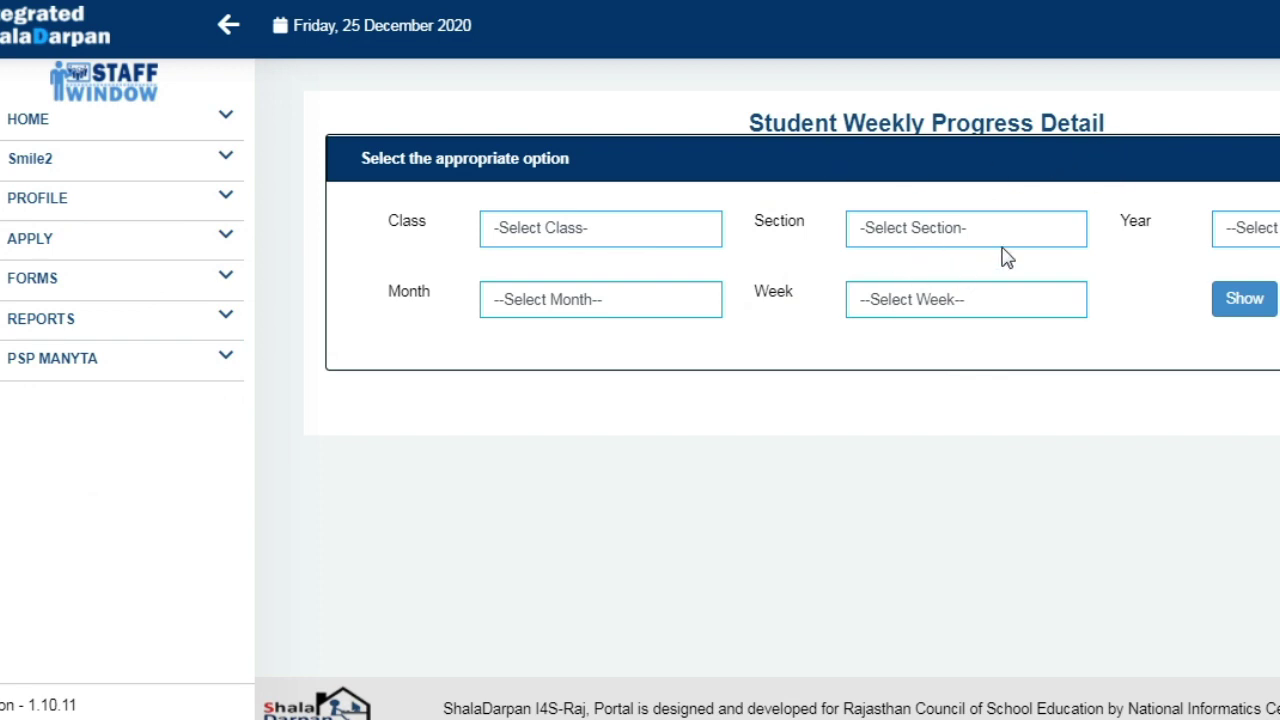
click(930, 302)
click(648, 299)
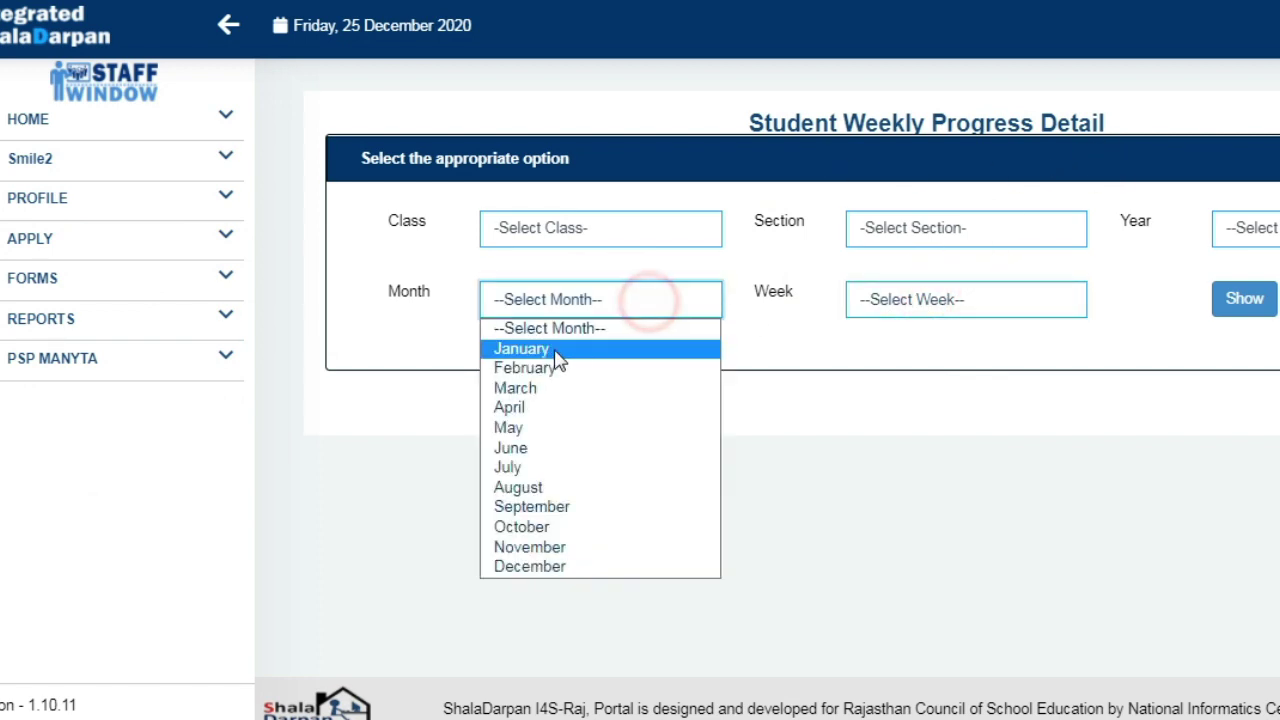